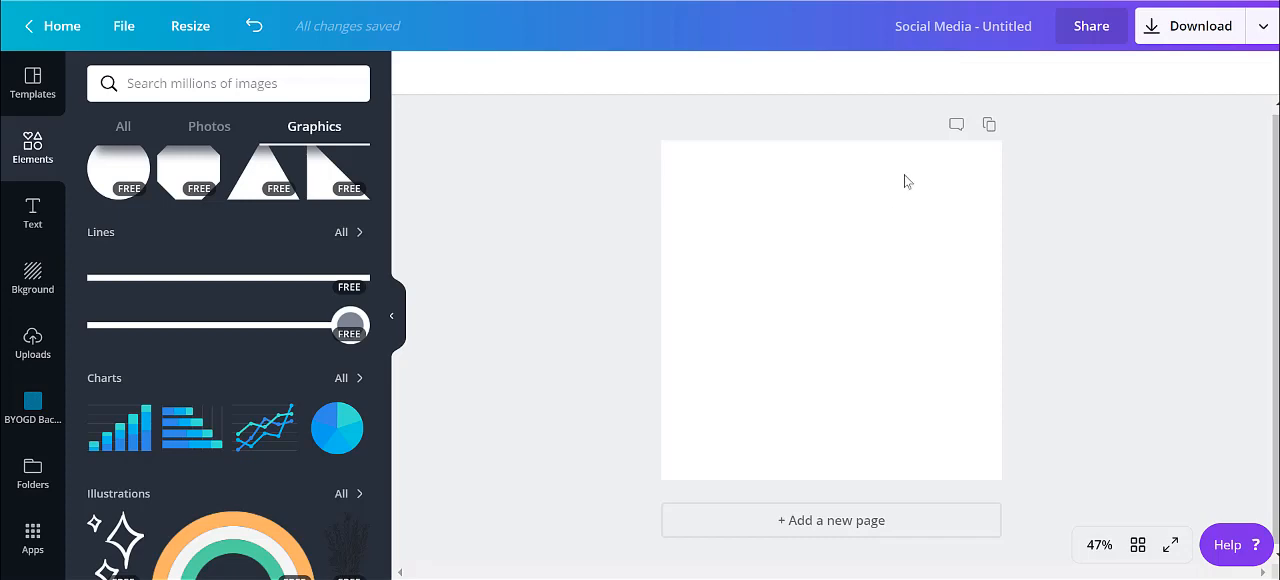
Title the design "All the flowers of all the tomorrows are in the seeds of today - Unknown"
click(898, 27)
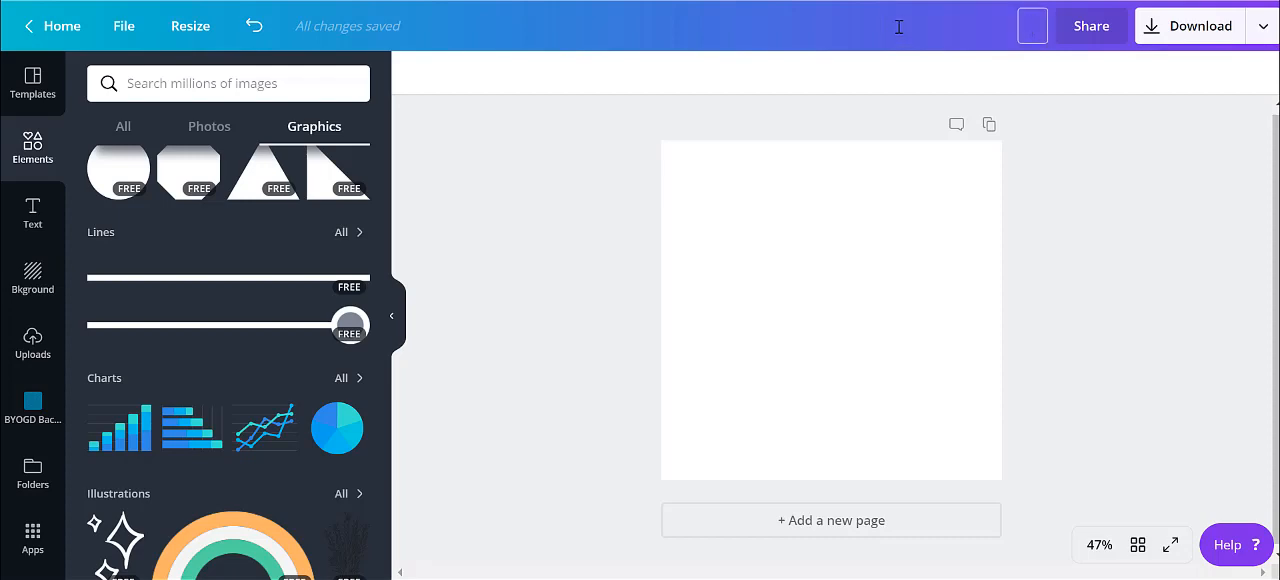
text(All the flowers of all the tomorrows are in the seeds of today - Unknown)
Add the blue hearts frame from the BYOGD Backgrounds and Frames folder and enlarge it to fill the whole page
click(33, 405)
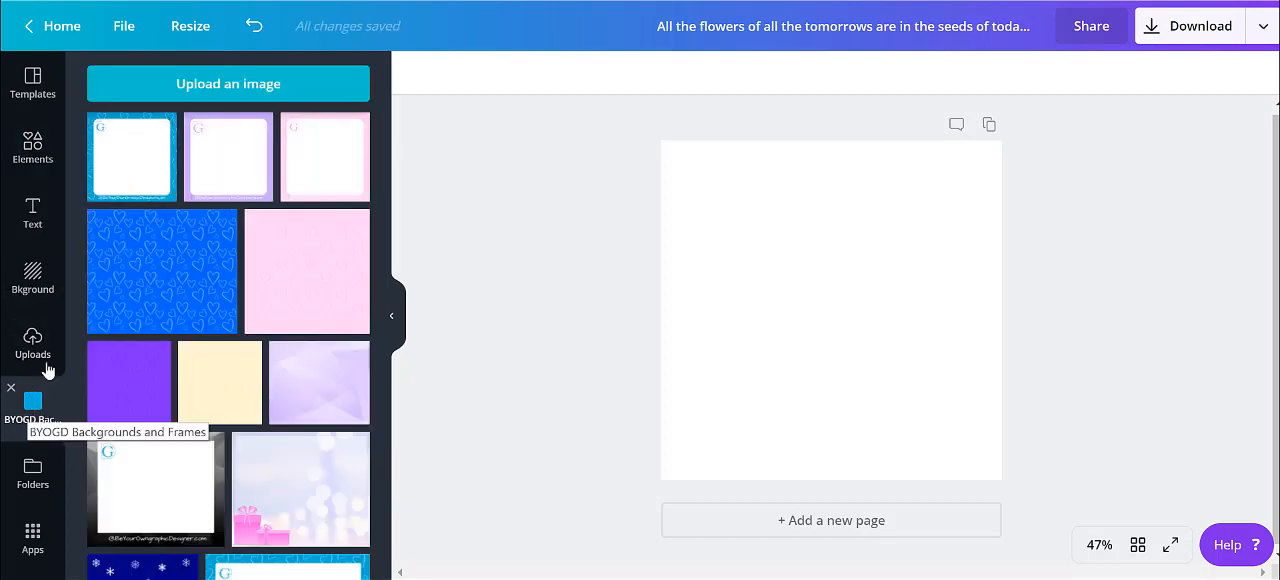
click(131, 160)
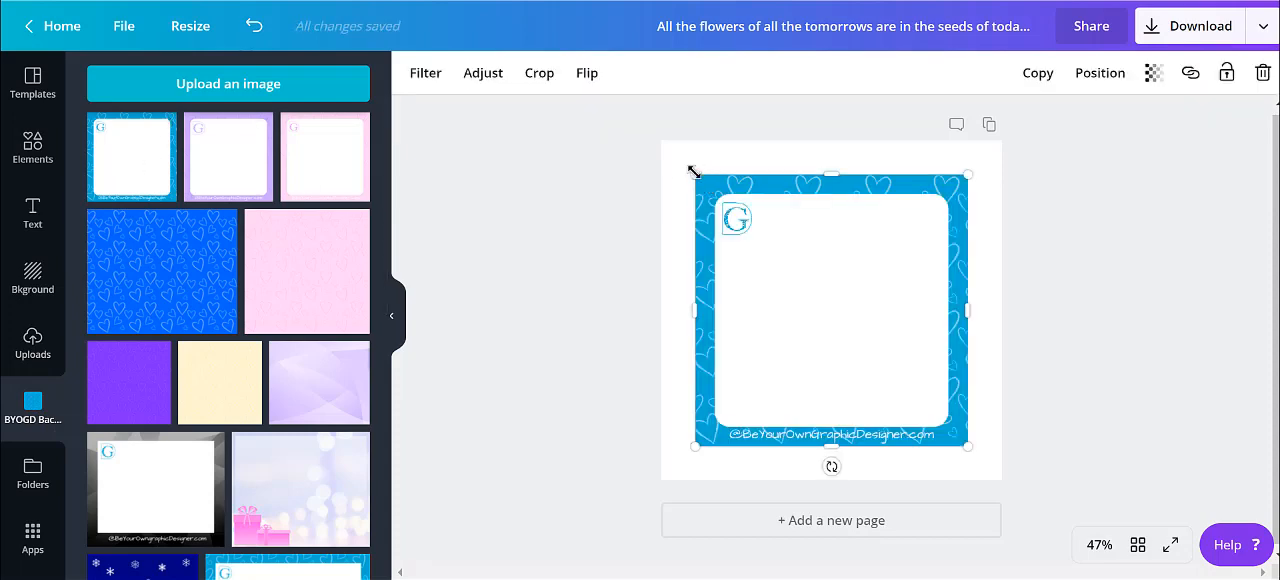
drag(689, 171, 661, 141)
drag(969, 447, 1004, 482)
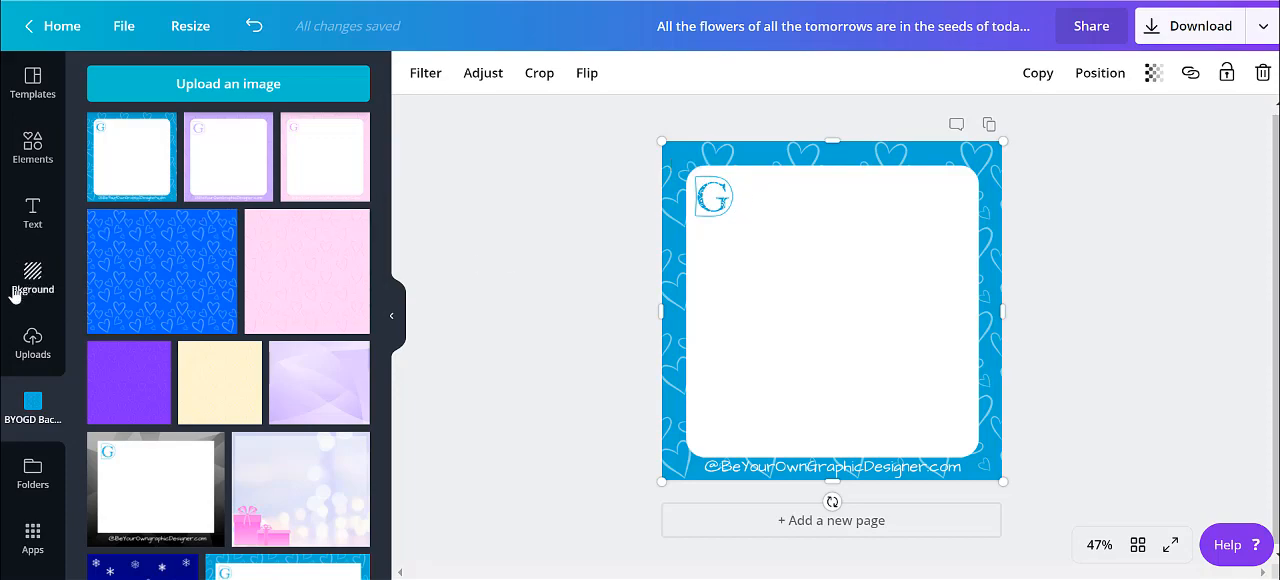
Search the photos for "flower seeds" and add the orange dandelion seed picture to the page
click(33, 150)
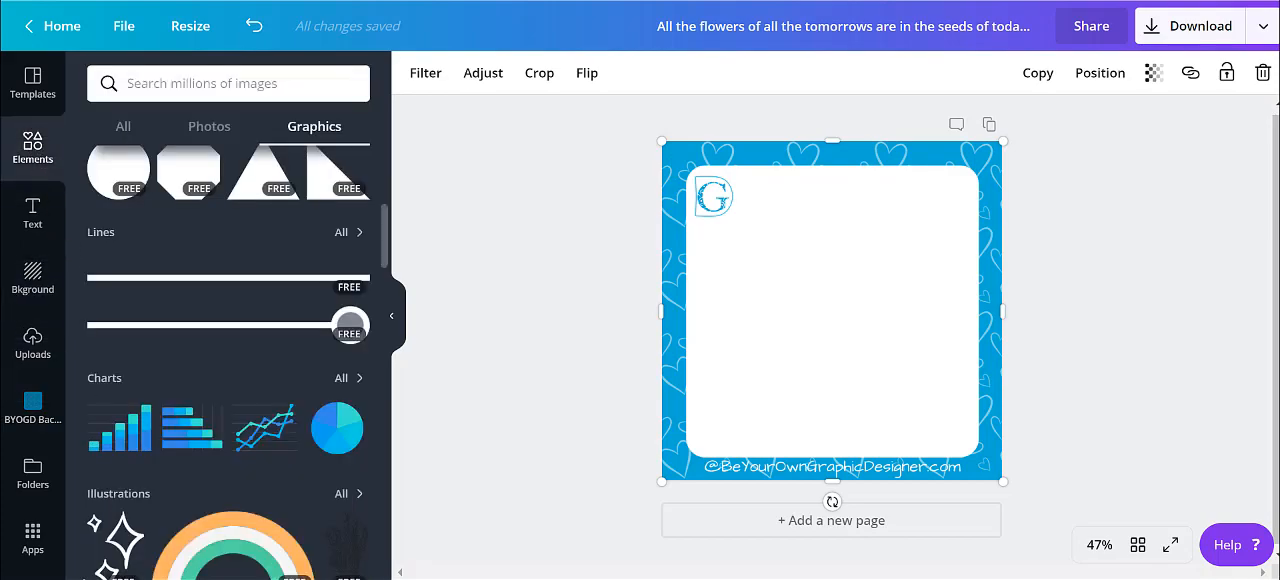
click(220, 136)
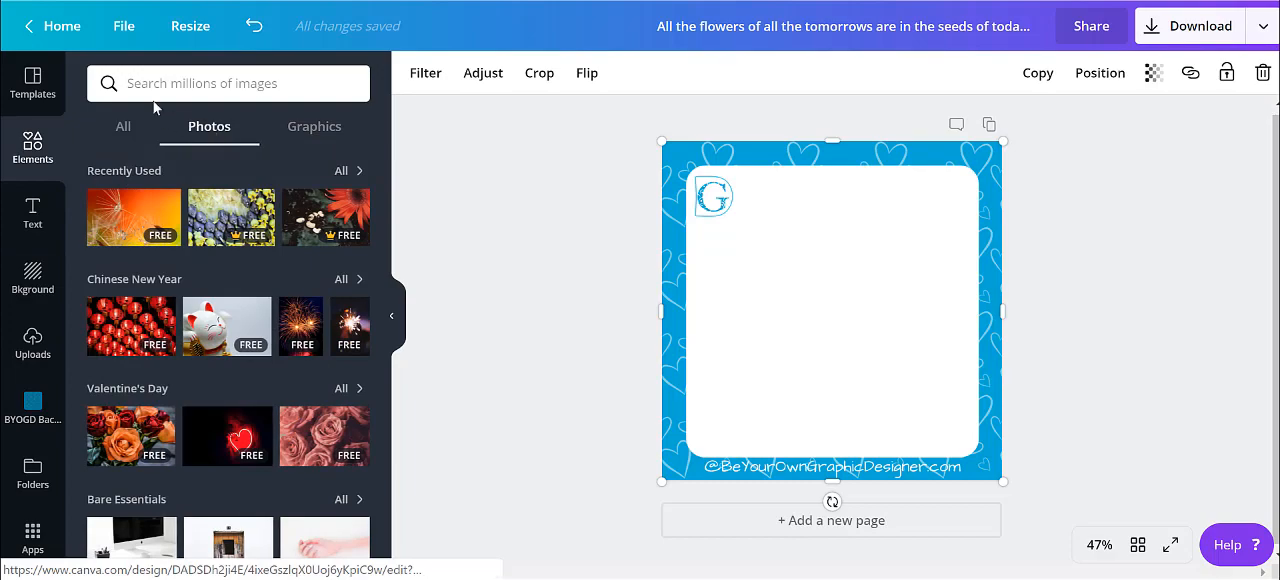
click(129, 80)
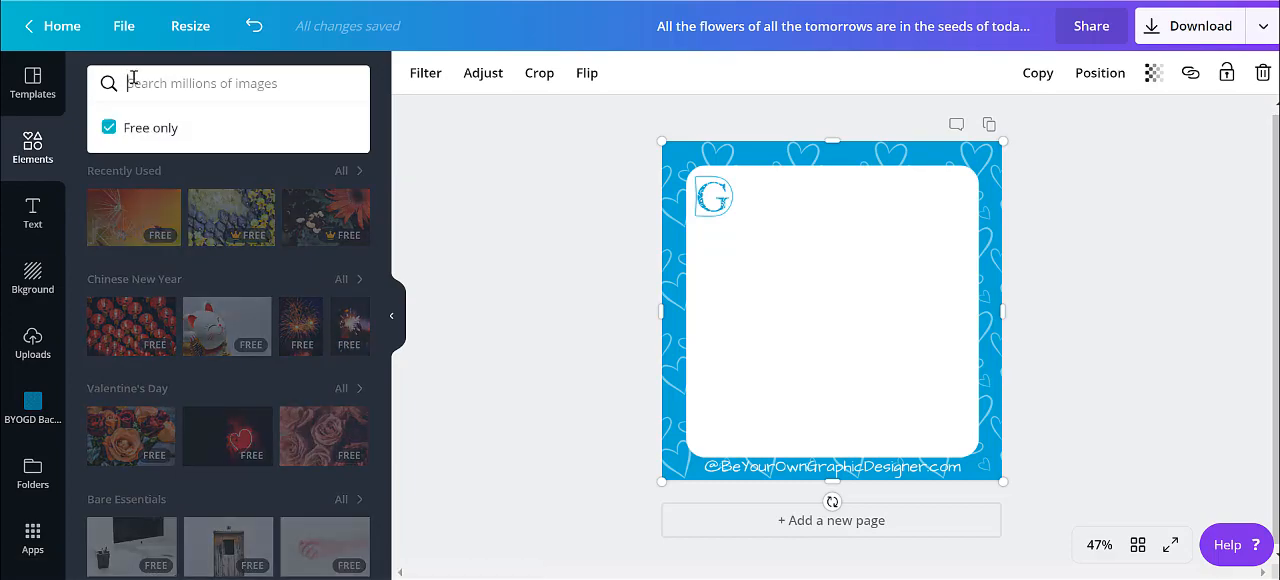
text(flower seeds)
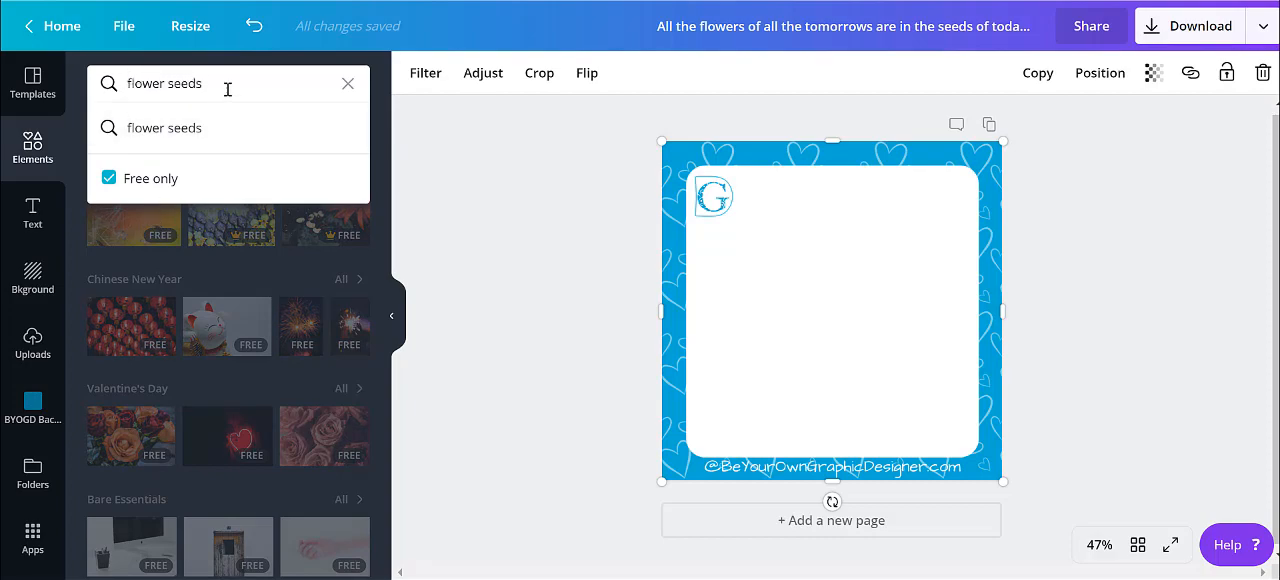
key(Return)
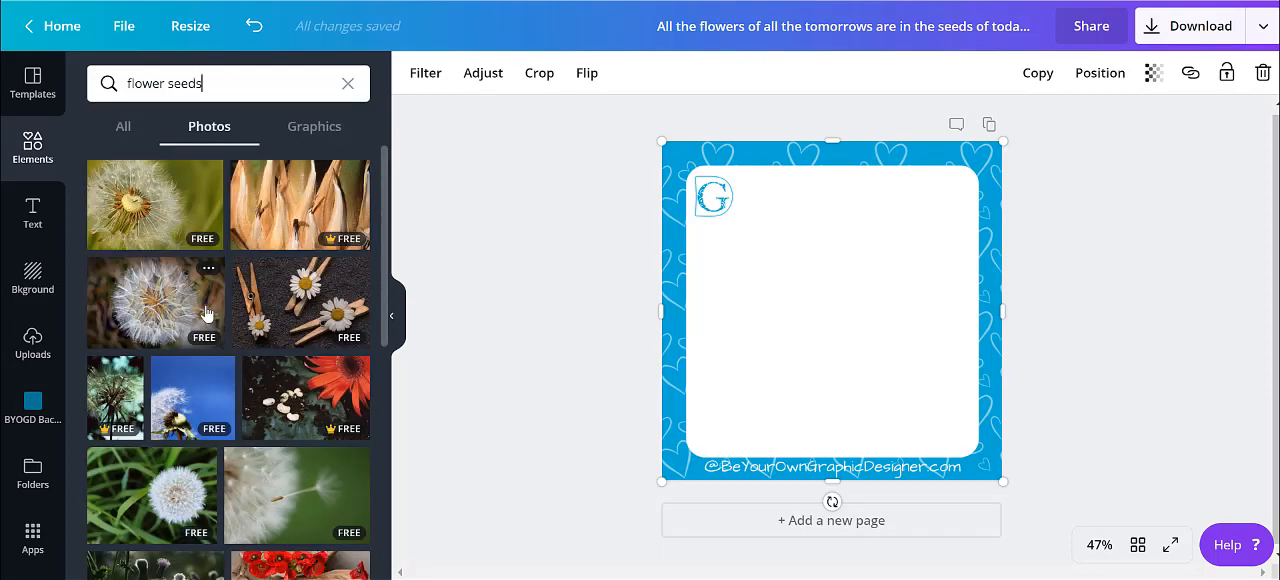
scroll(207, 314, down, 2)
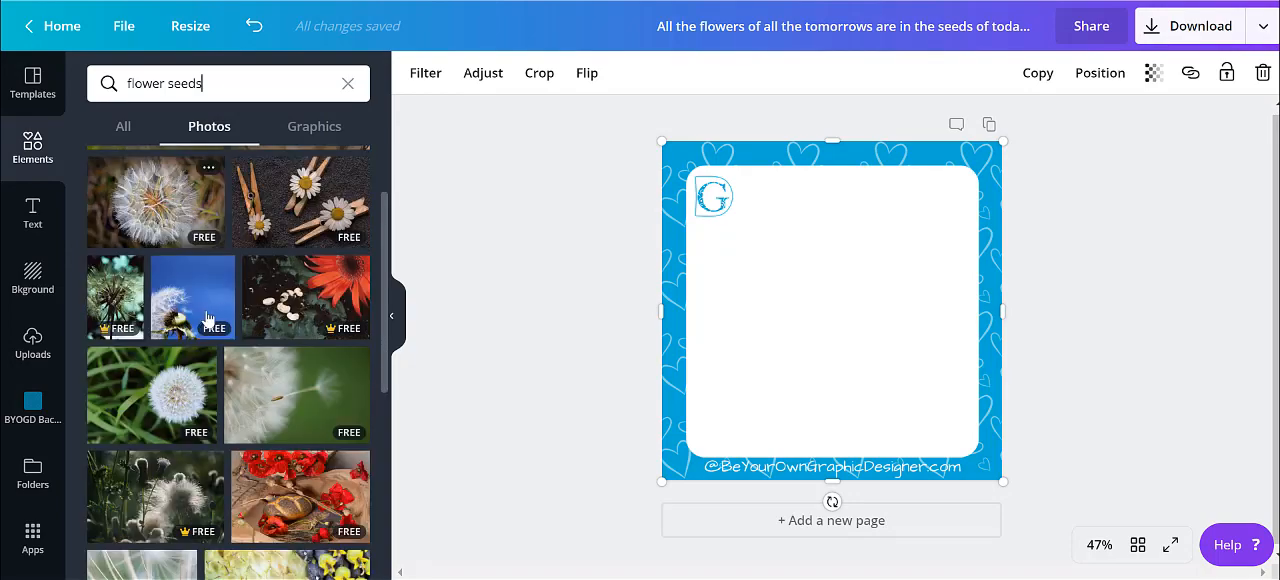
scroll(207, 318, down, 3)
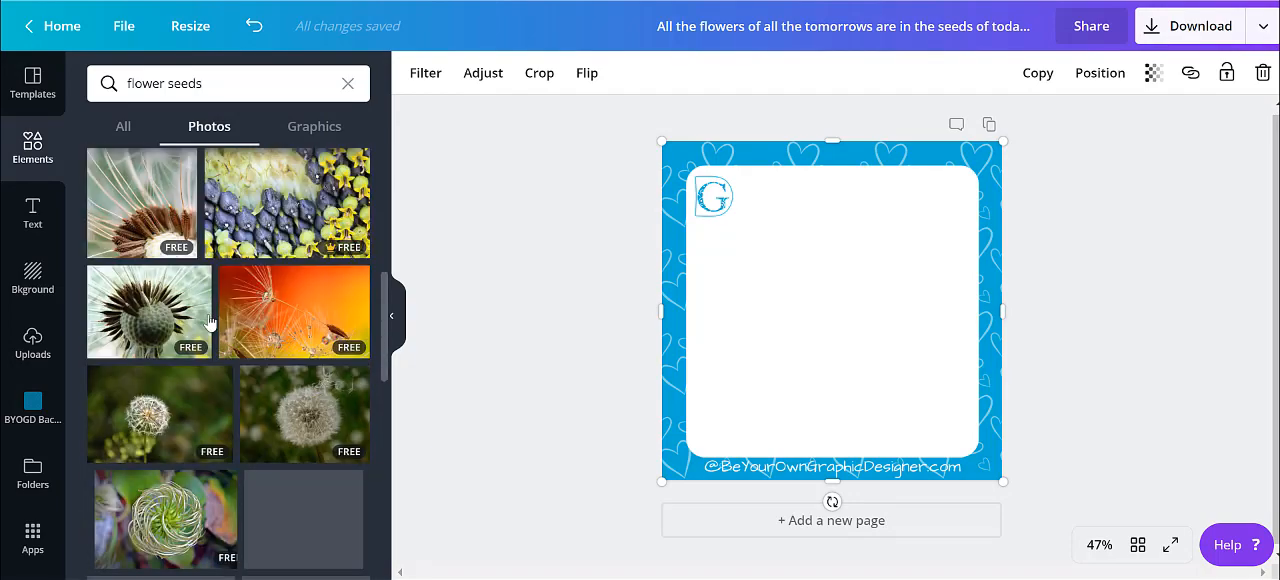
click(279, 320)
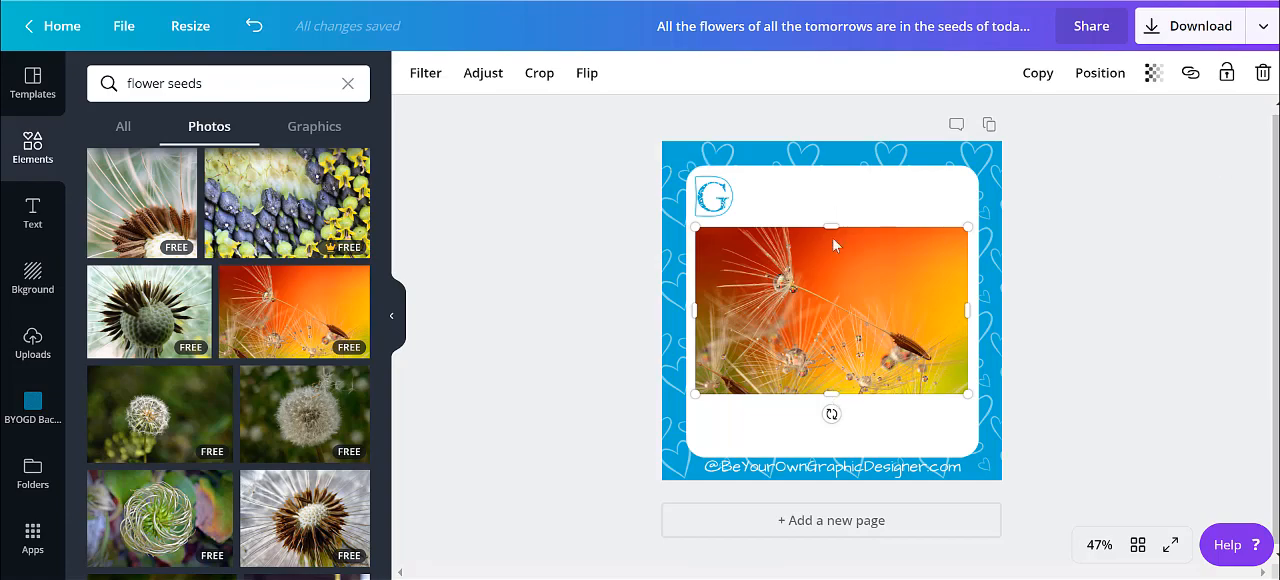
Stretch and reposition the dandelion photo so it covers the white area inside the blue frame
drag(832, 229, 831, 172)
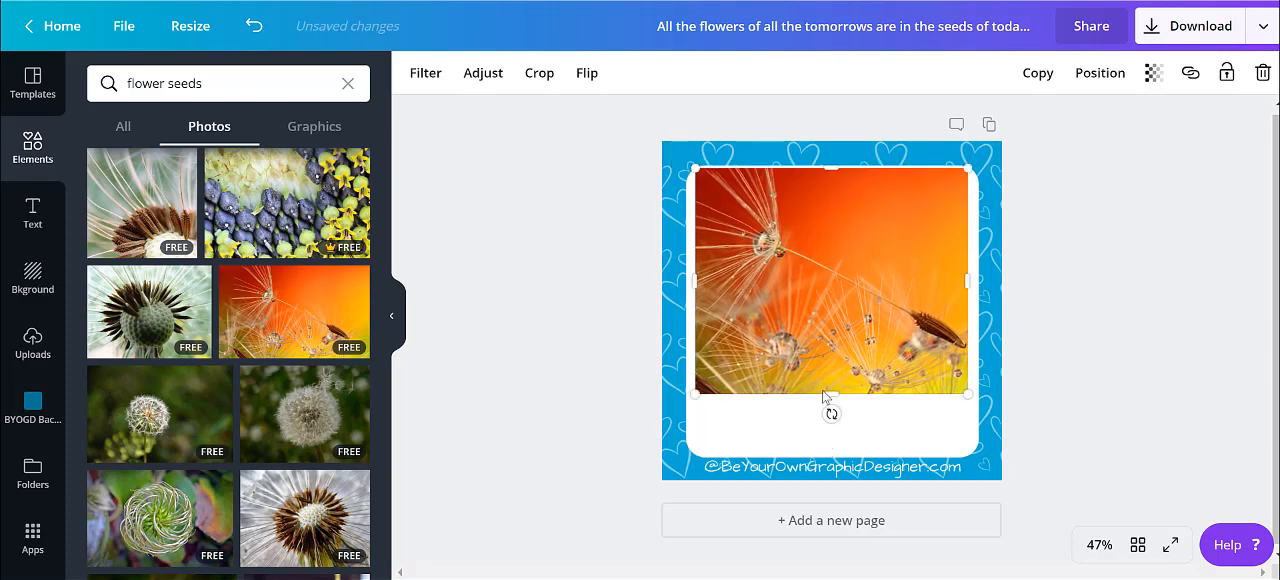
drag(830, 387, 831, 490)
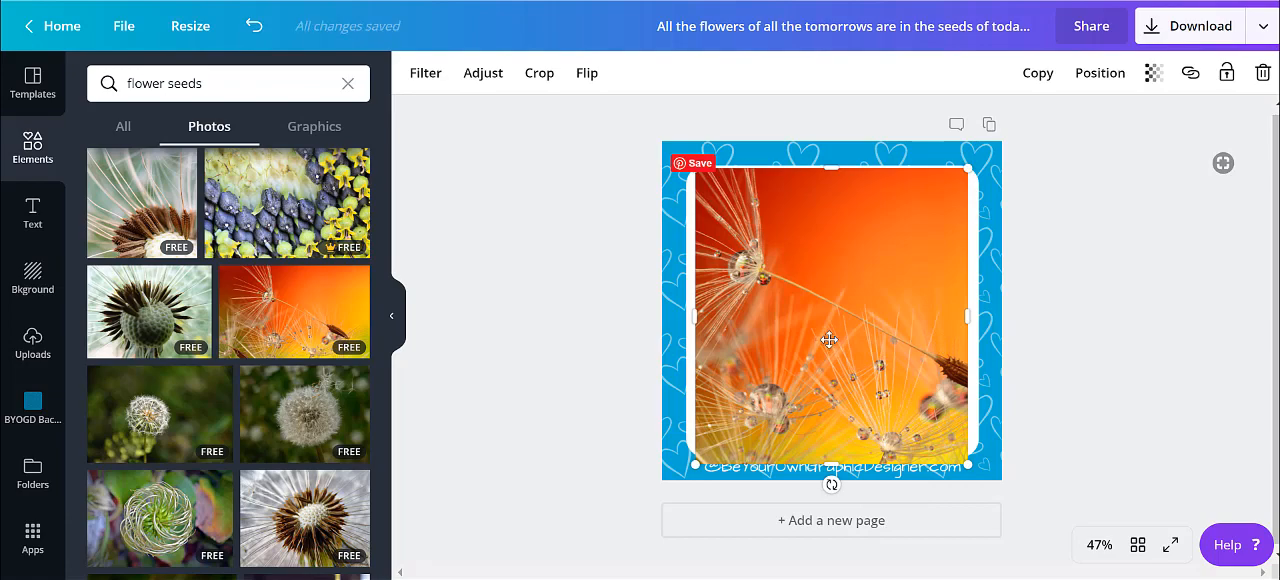
drag(829, 340, 837, 337)
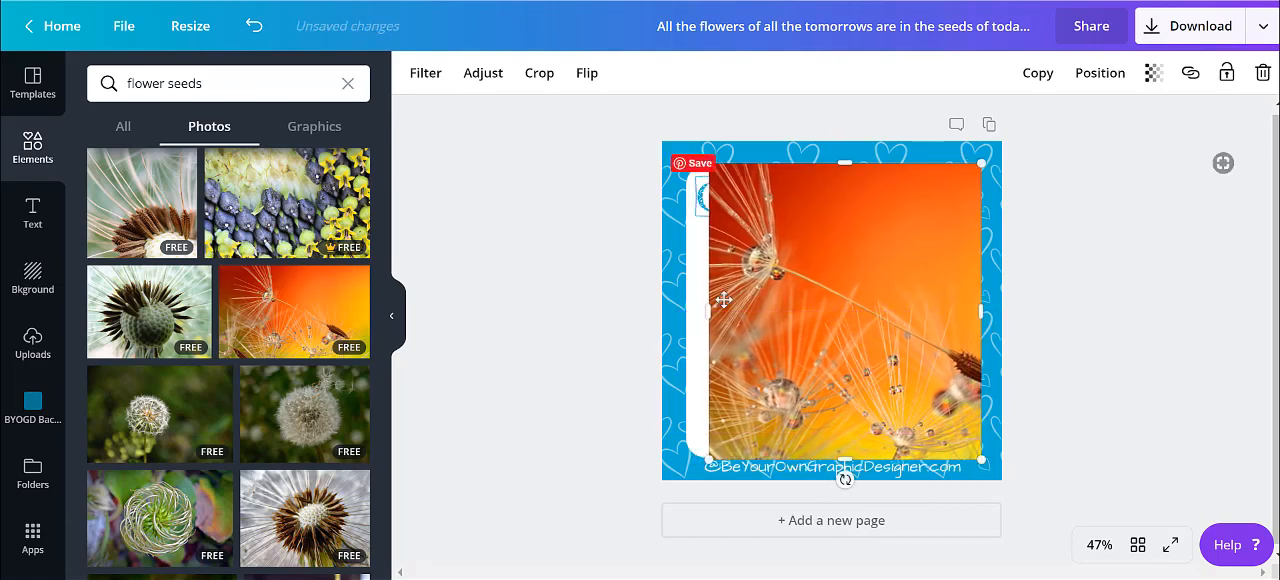
drag(698, 313, 686, 365)
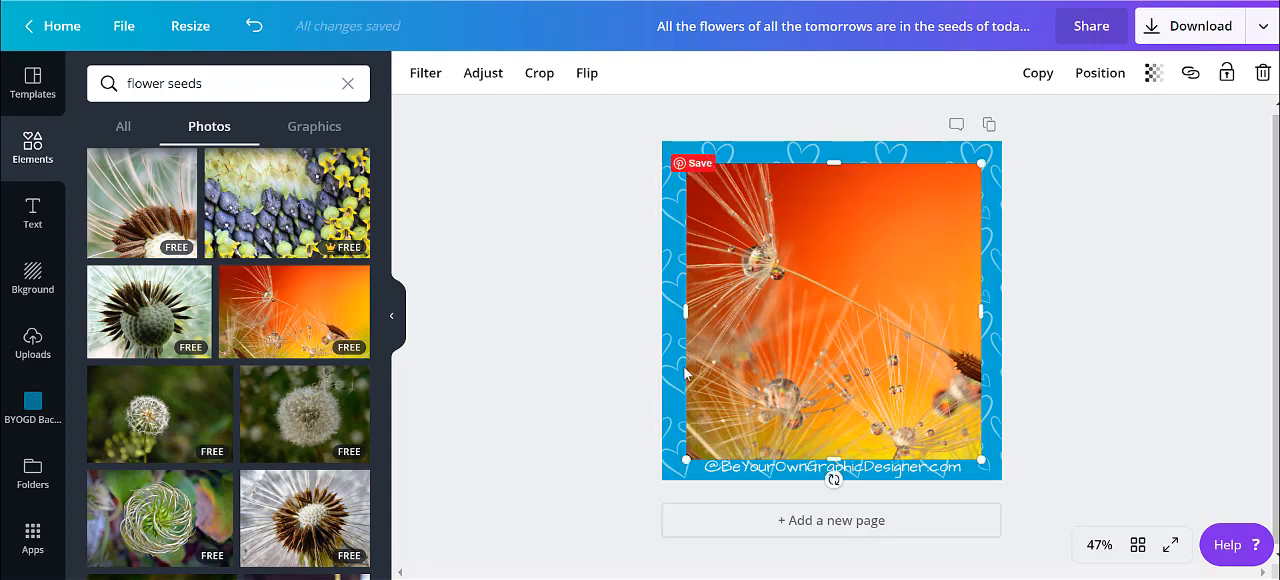
click(1188, 354)
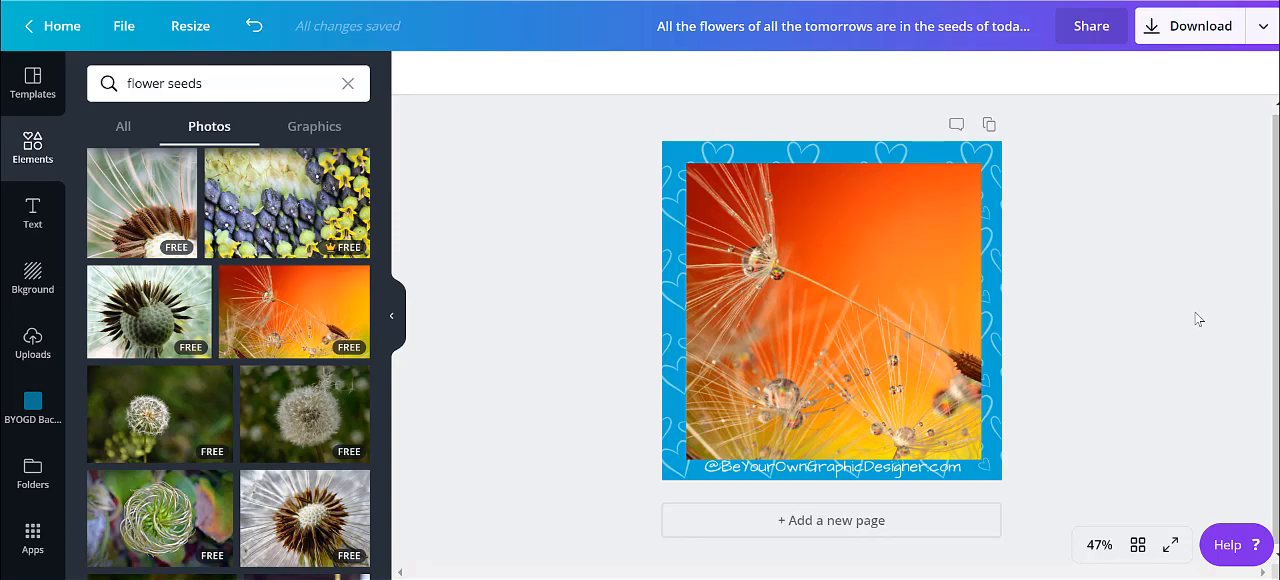
Add a heading and replace its placeholder with the quote "All the flowers of all the tomorrows are in the seeds of today - Unknown" from the design title
click(36, 220)
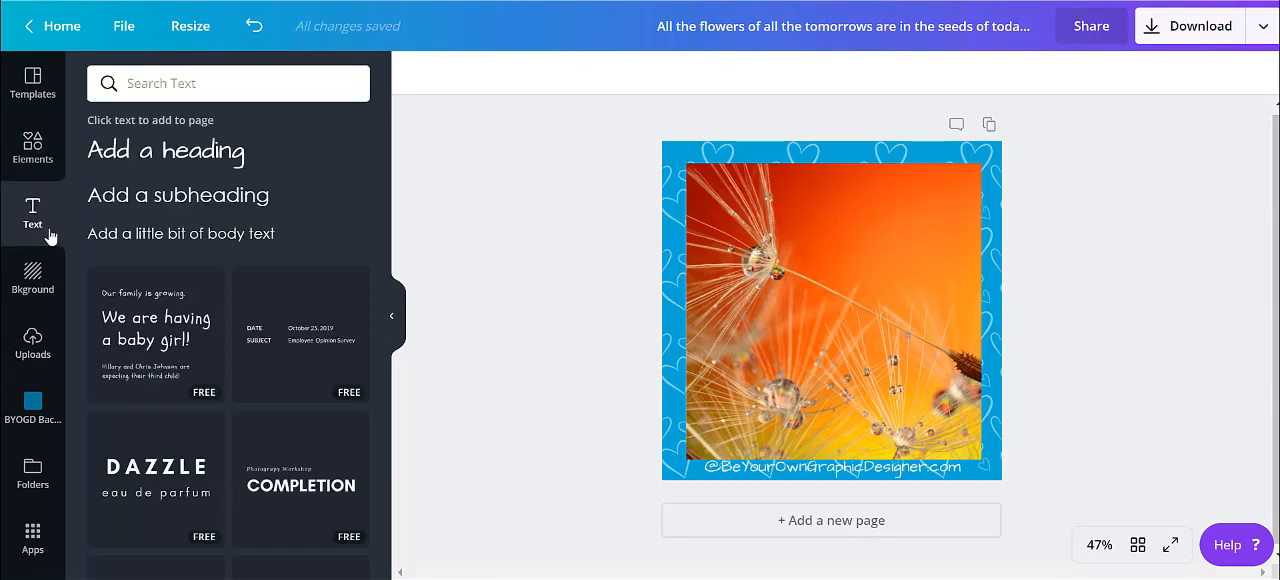
click(155, 157)
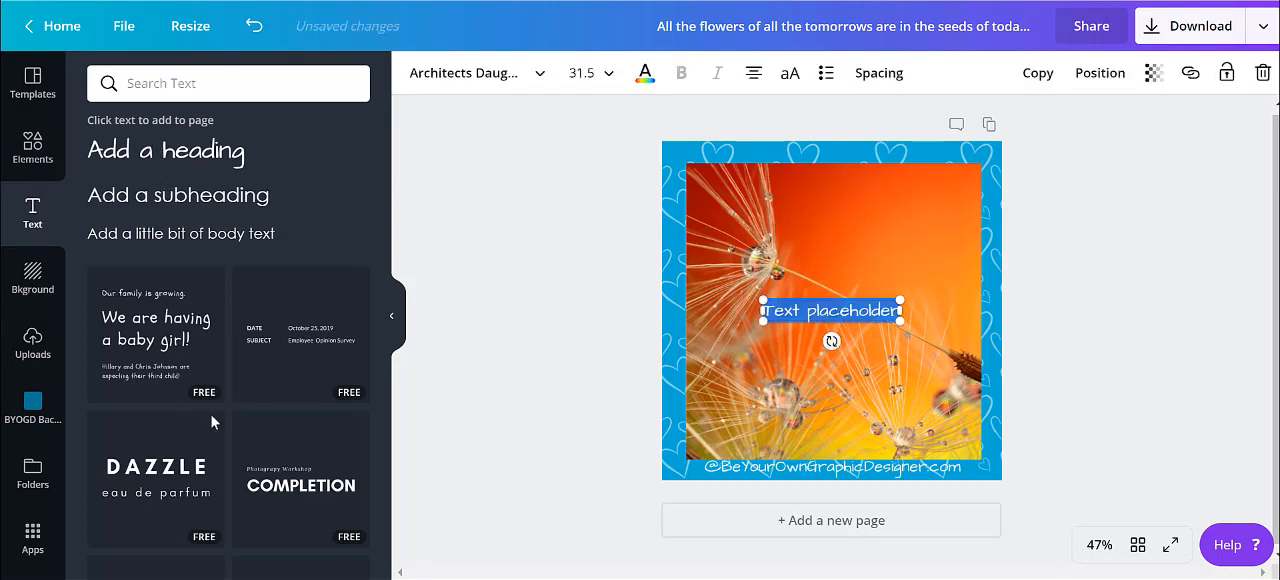
click(655, 26)
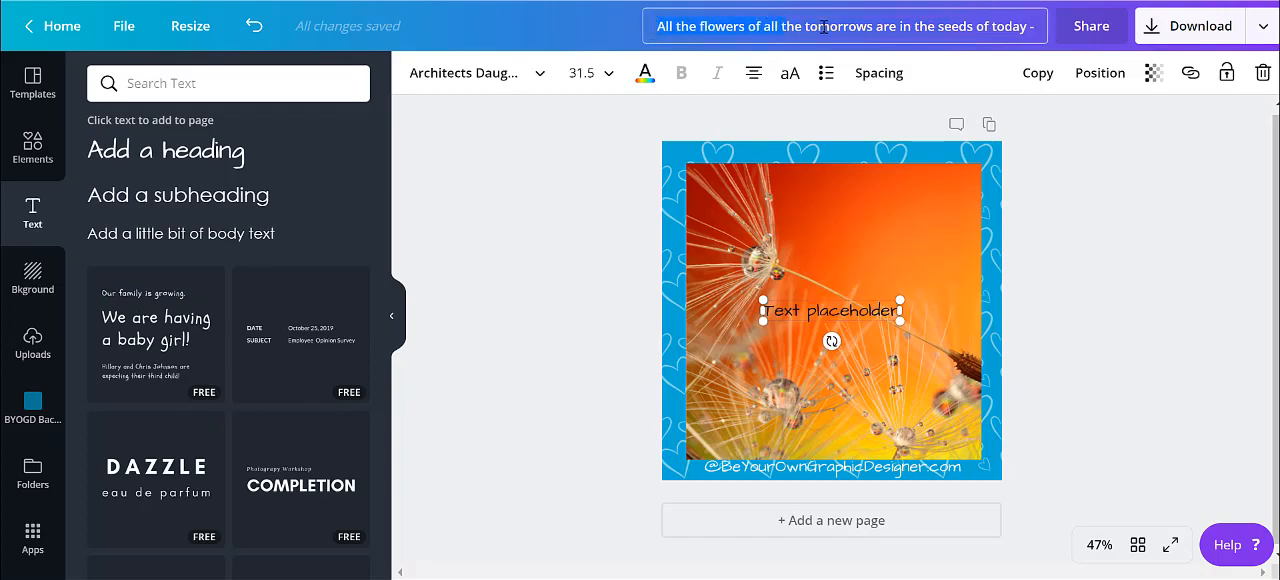
drag(1008, 26, 1048, 26)
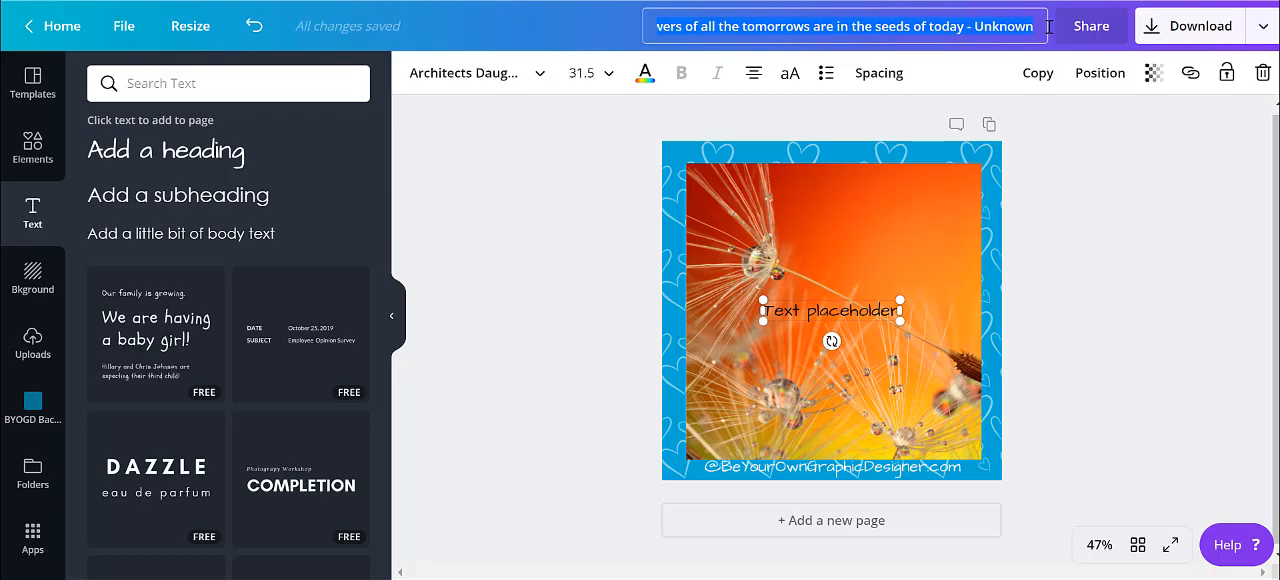
click(772, 310)
drag(851, 308, 950, 297)
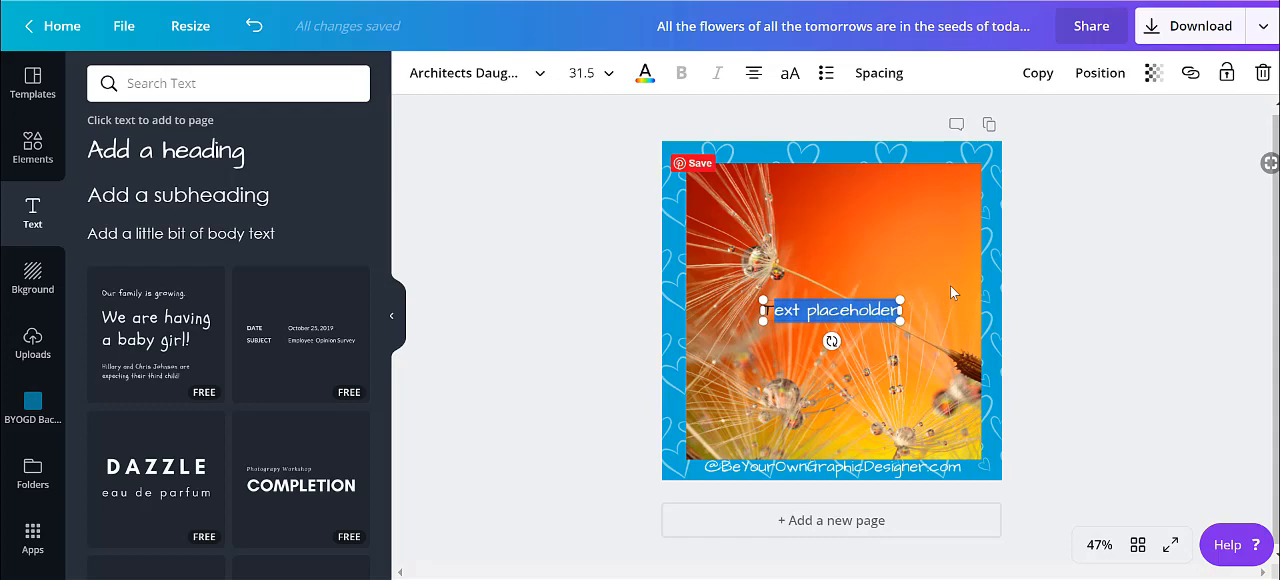
key(ctrl+v)
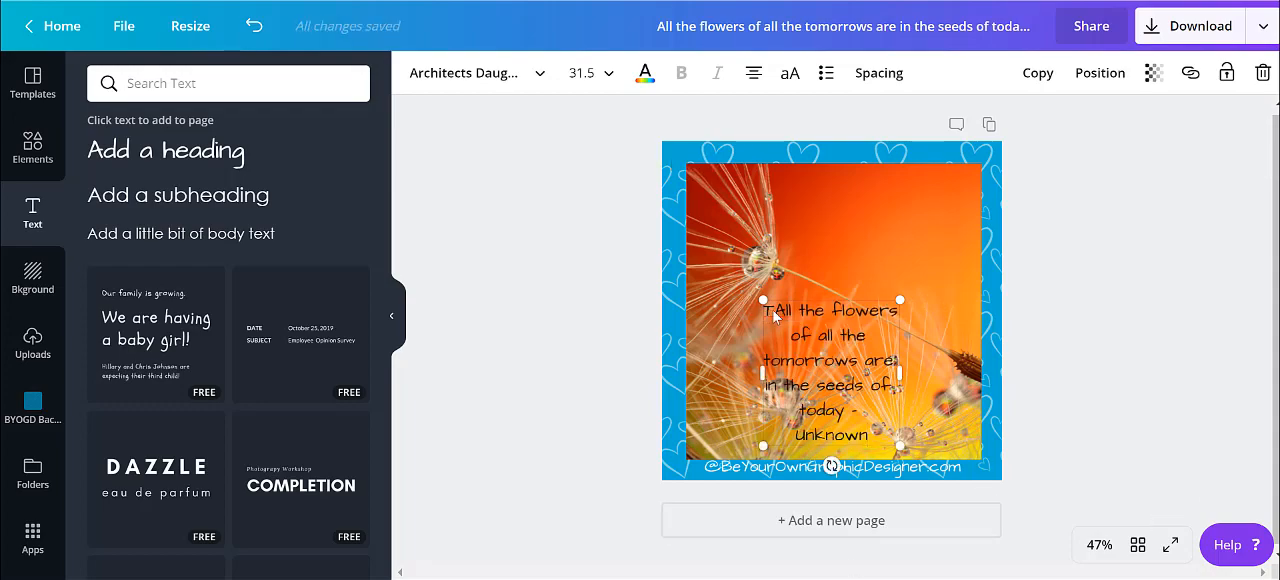
key(BackSpace)
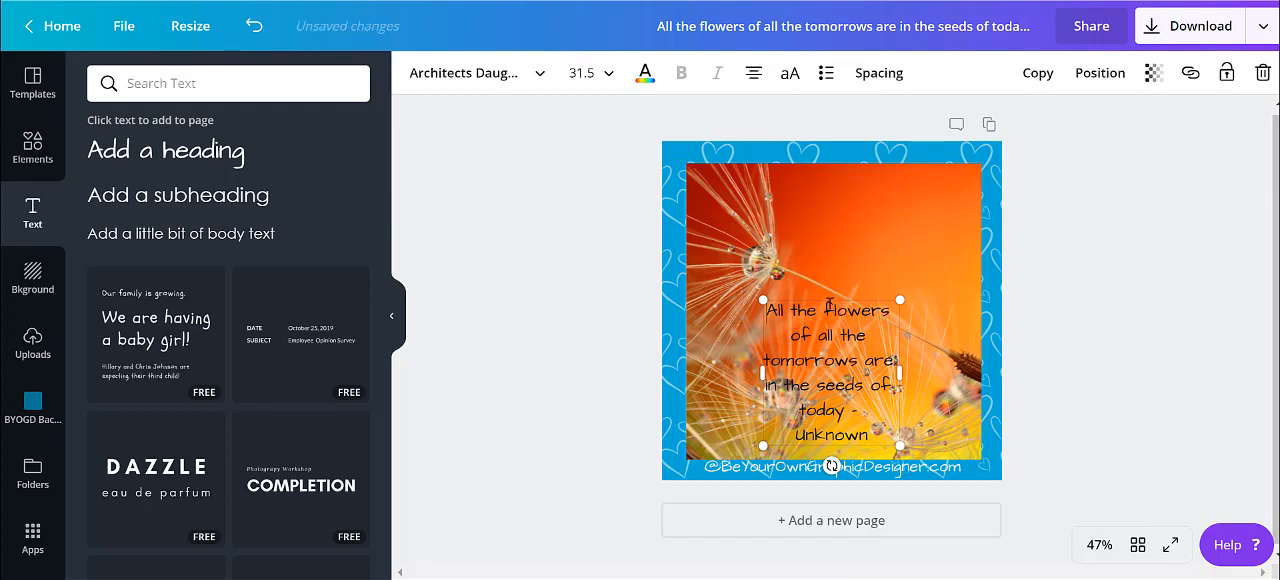
Move the quote to the upper part of the photo and colour it with the blue from the BYOGD palette
drag(828, 263, 832, 195)
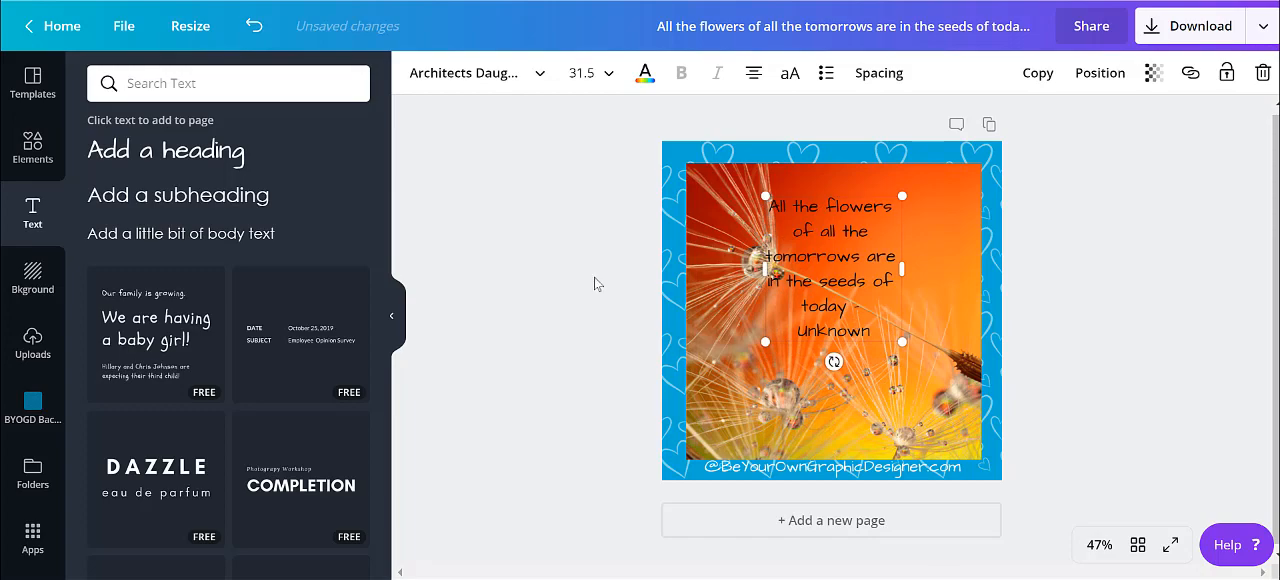
click(645, 76)
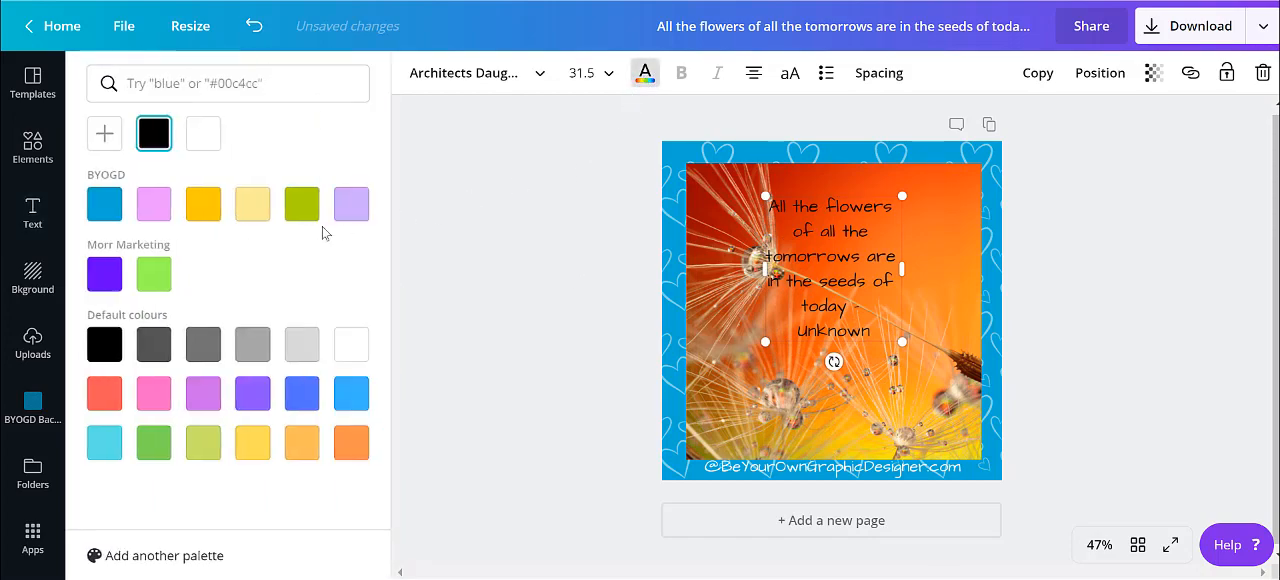
click(105, 205)
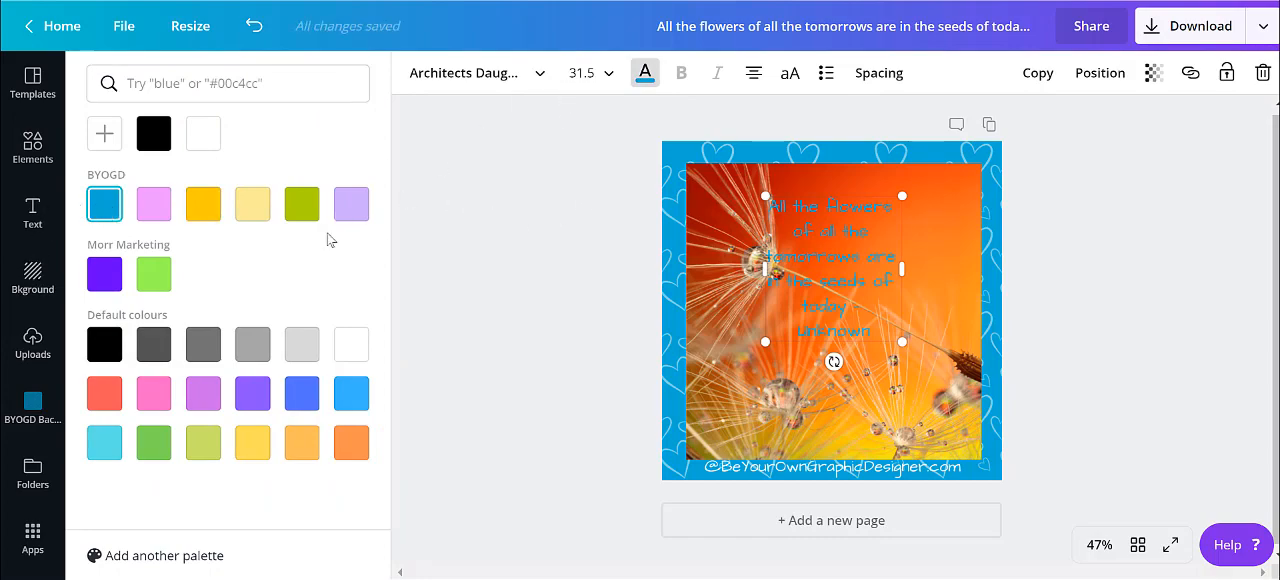
Set the quote's font size to 42, widen its text box to four lines and centre it horizontally on the photo
click(604, 82)
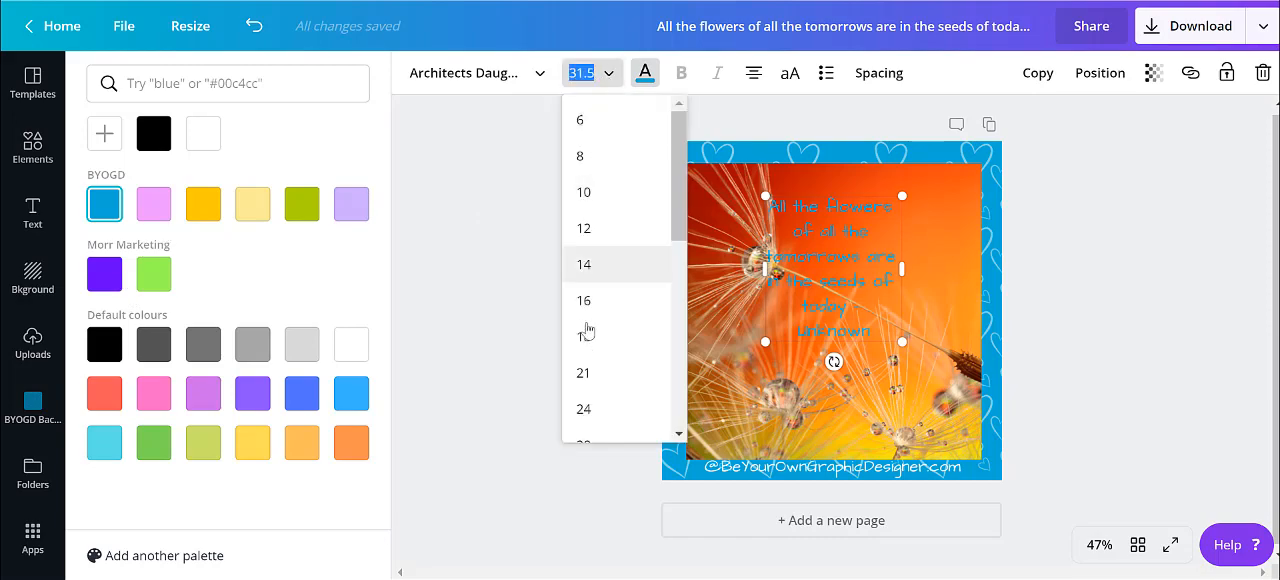
scroll(594, 380, down, 2)
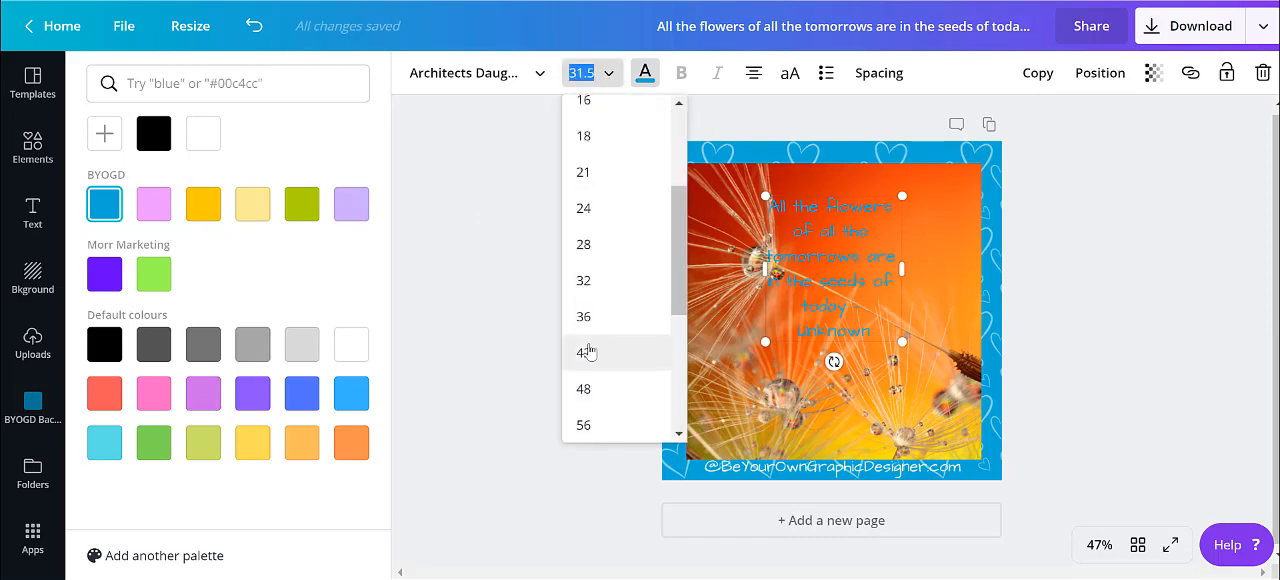
click(590, 352)
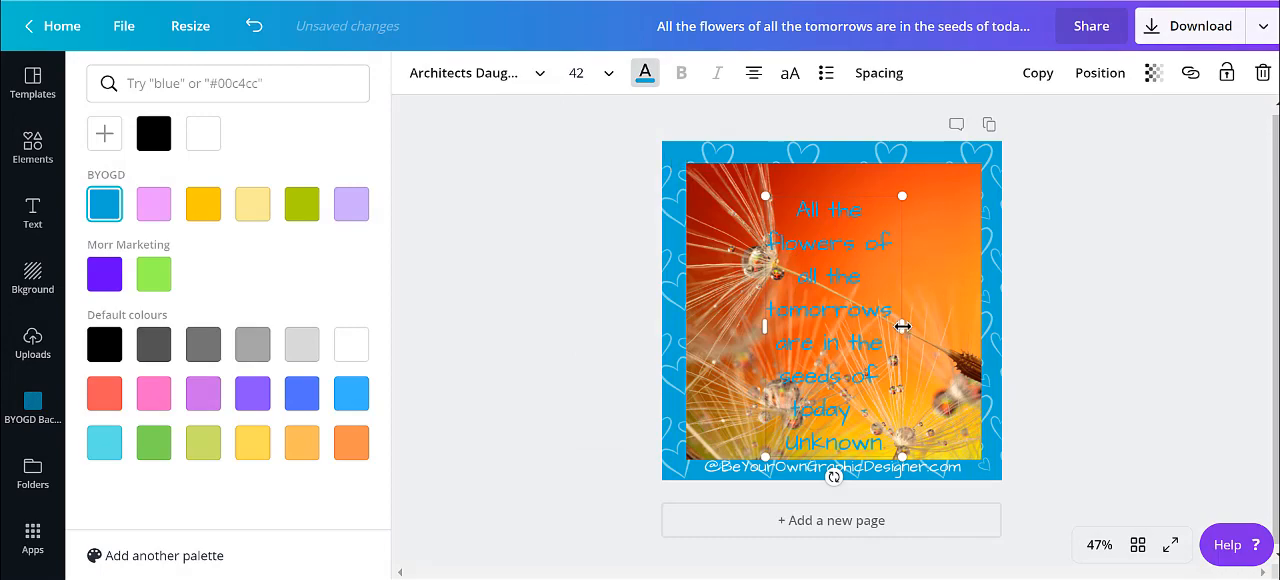
drag(902, 326, 1009, 320)
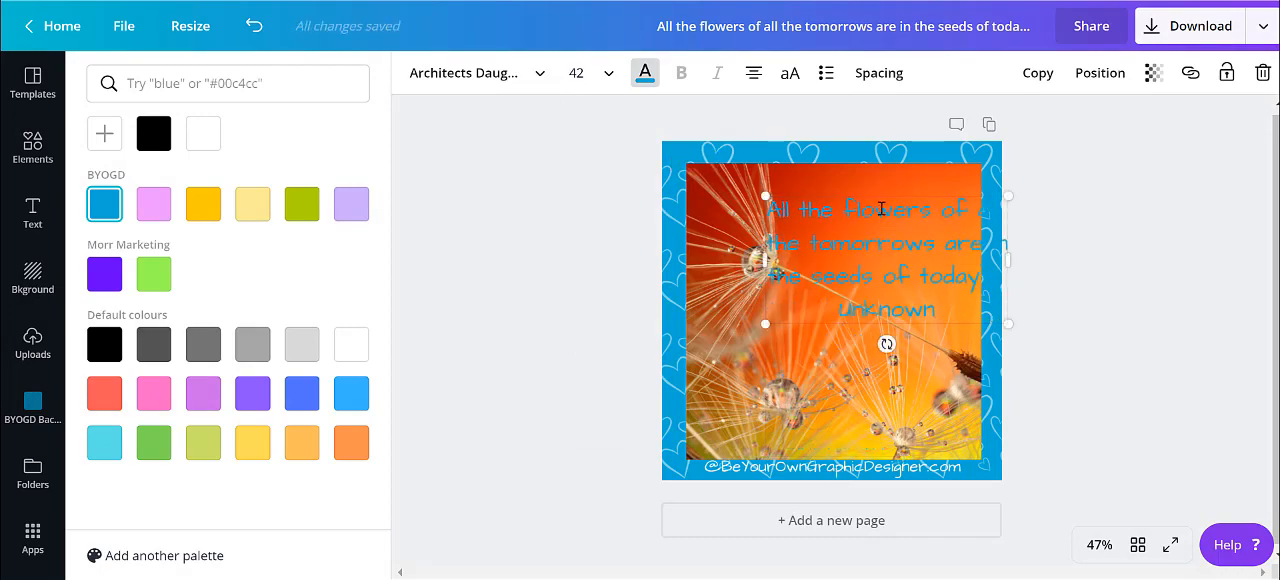
drag(879, 191, 826, 189)
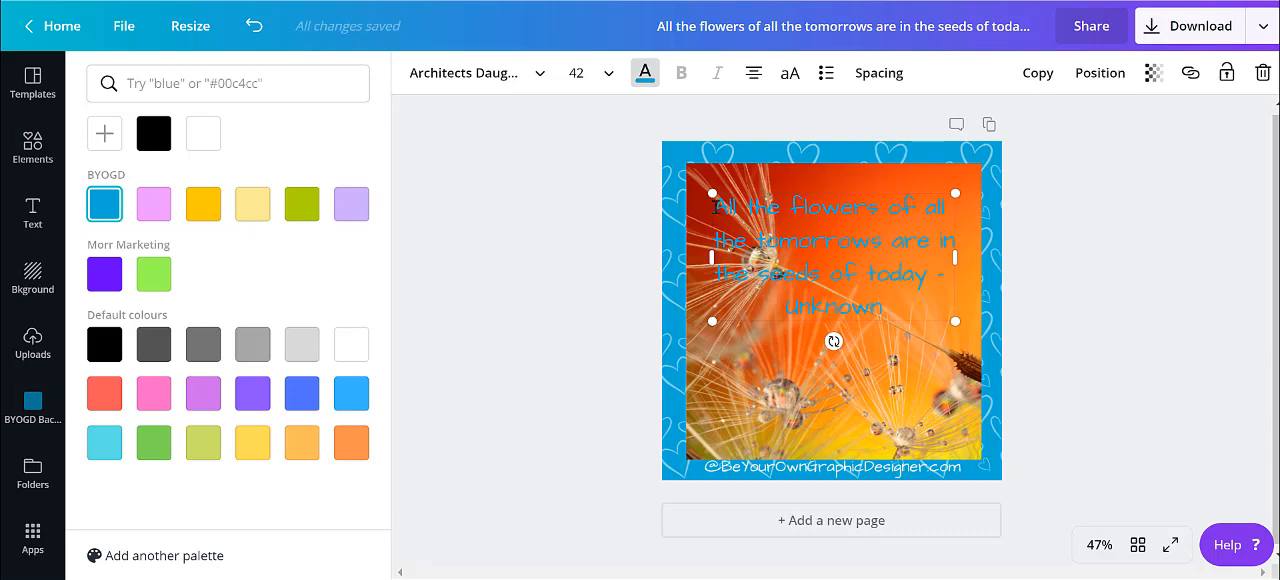
Enclose the quote in double quotation marks and put "- Unknown" on its own line
click(713, 210)
text(")
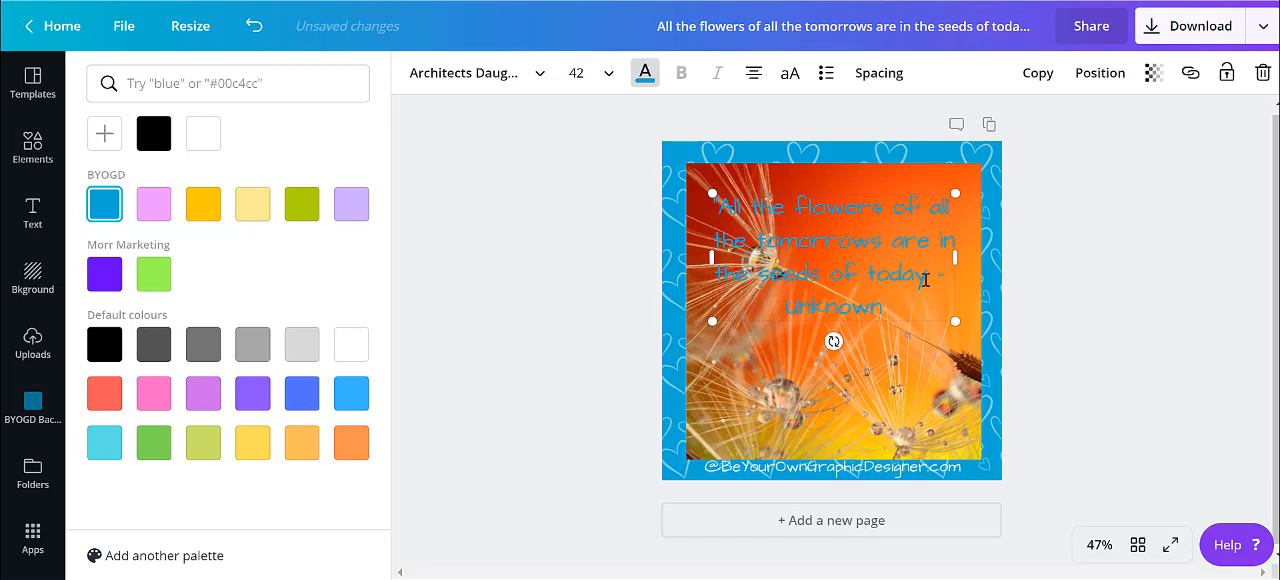
click(925, 280)
text(")
key(Return)
click(736, 131)
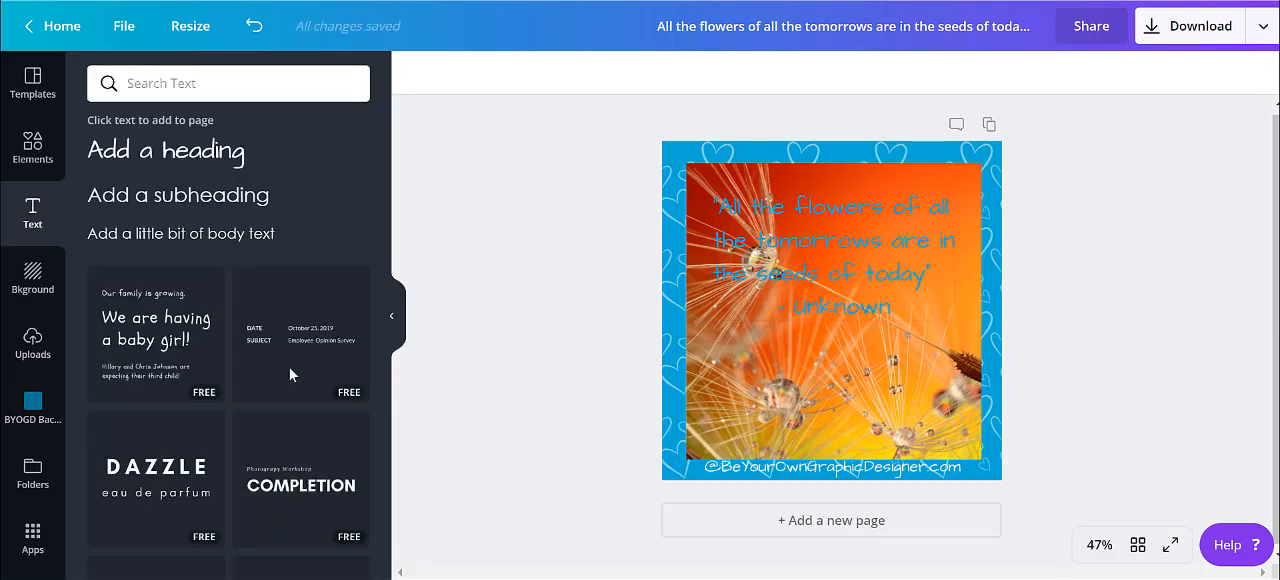
Add the rounded square from the recently used graphics to the design
click(36, 150)
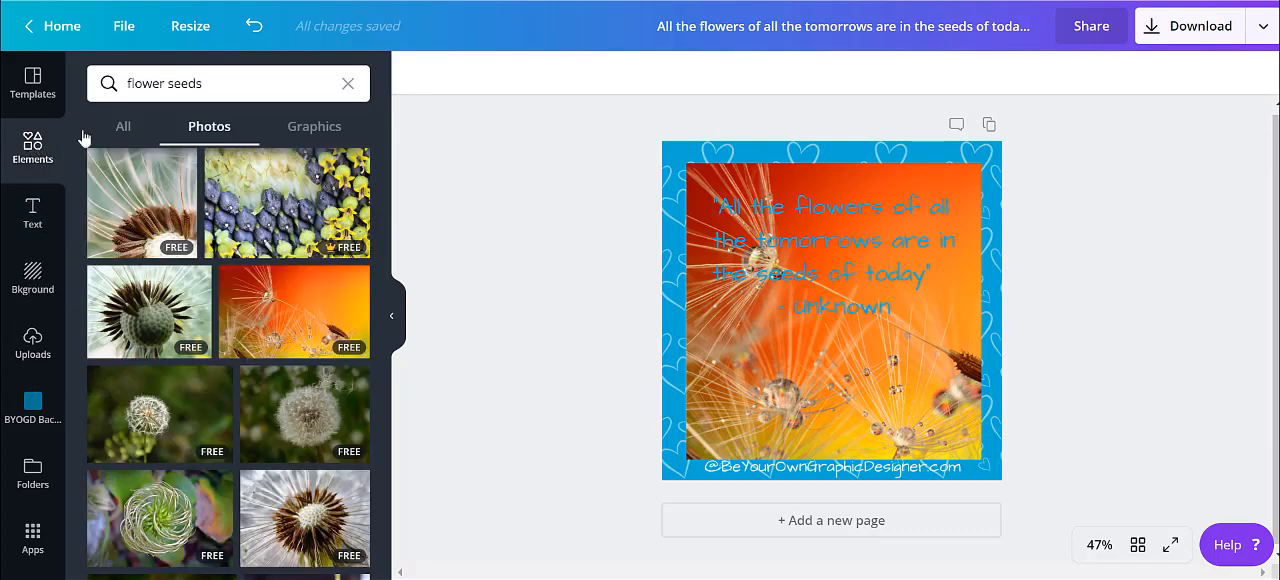
click(348, 86)
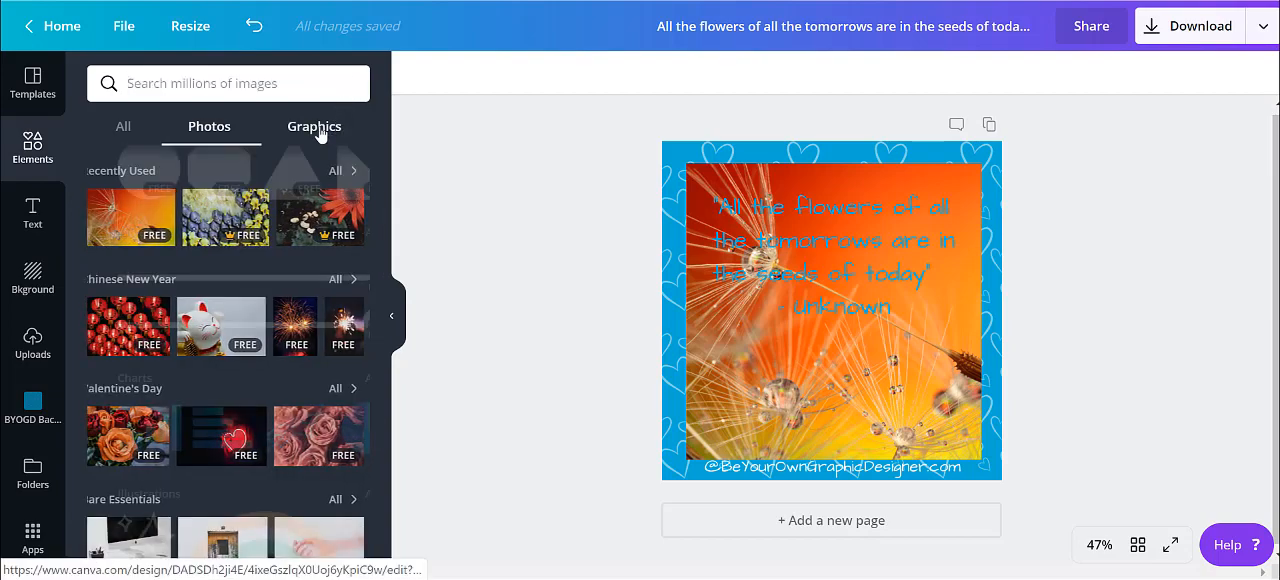
click(316, 128)
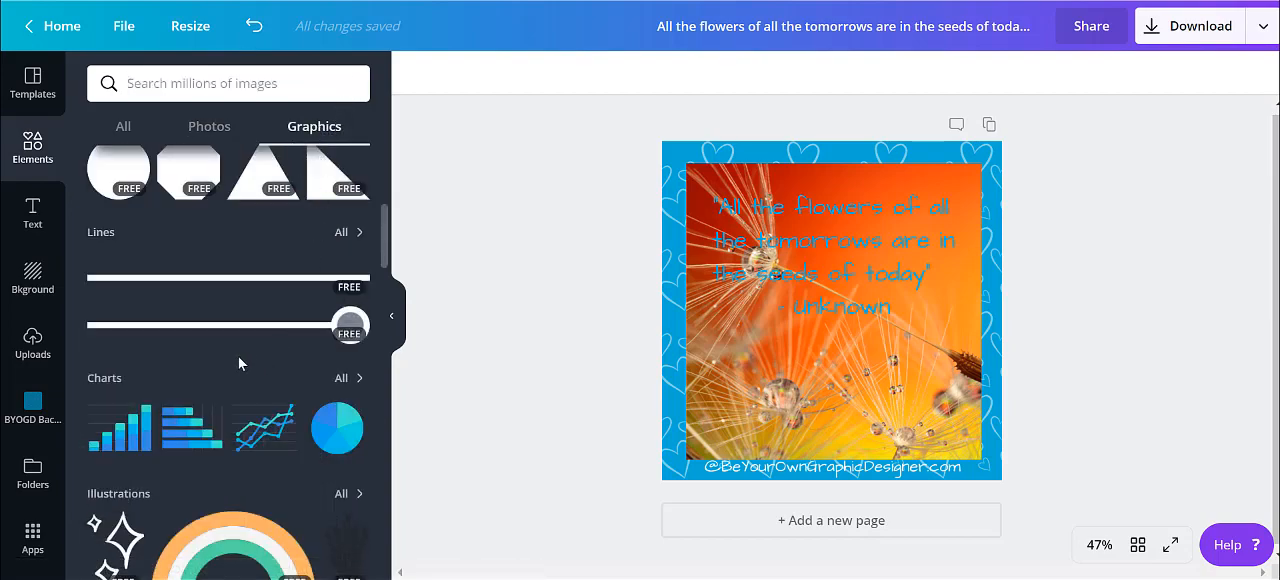
scroll(238, 356, up, 4)
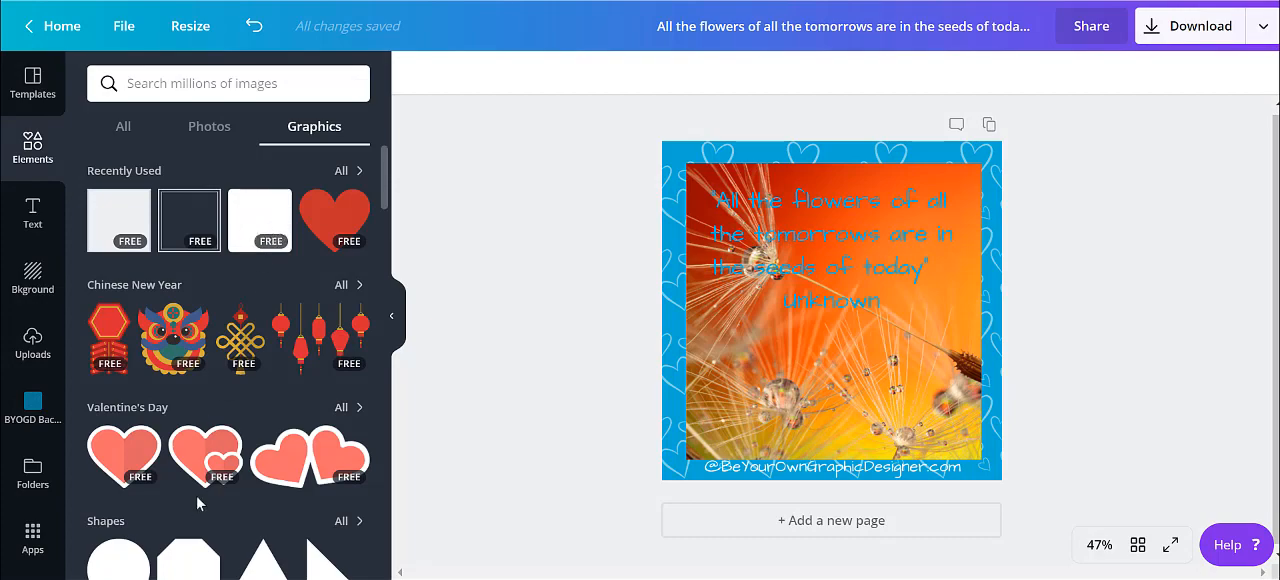
scroll(197, 497, down, 3)
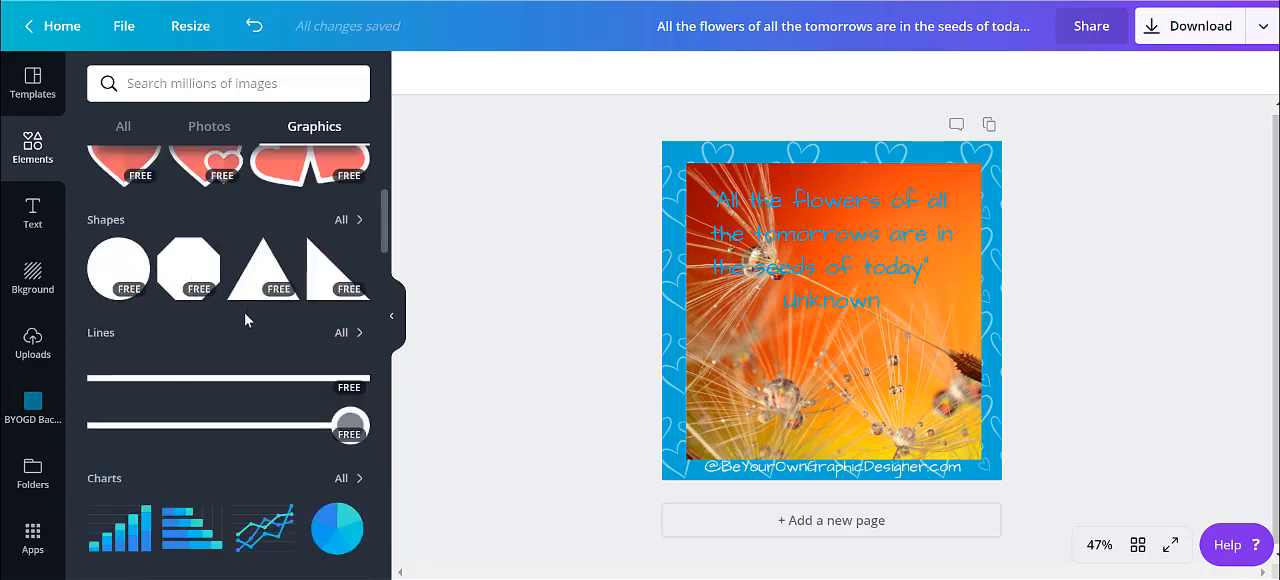
scroll(244, 311, up, 3)
click(255, 225)
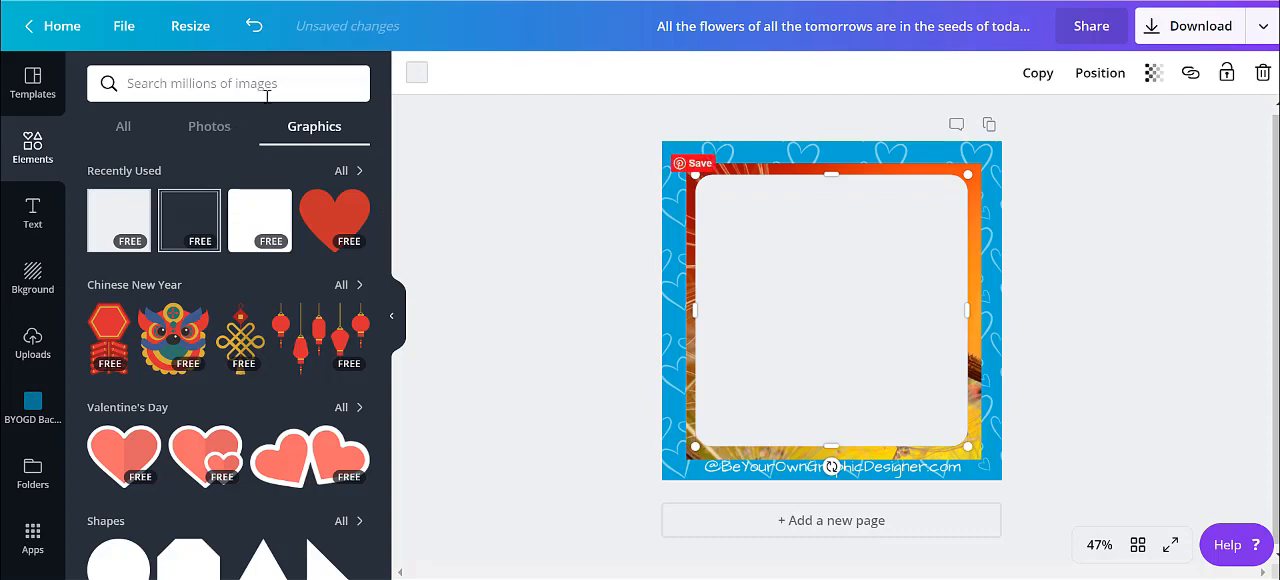
Colour the rounded square white and shorten it from below so it covers only the upper part of the photo
click(417, 72)
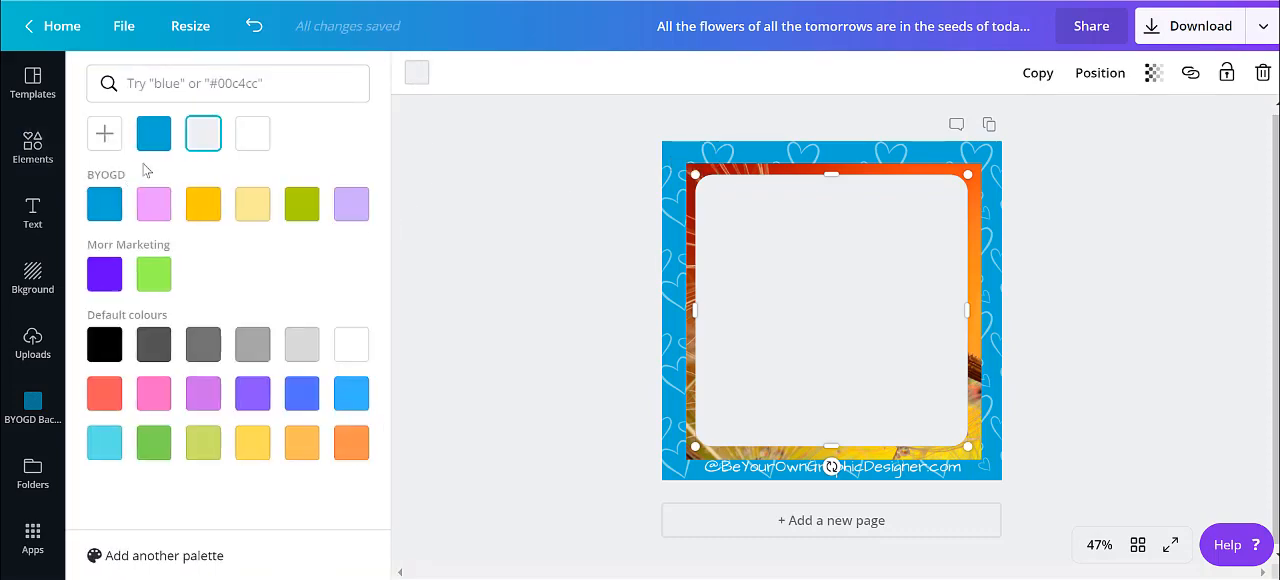
click(252, 133)
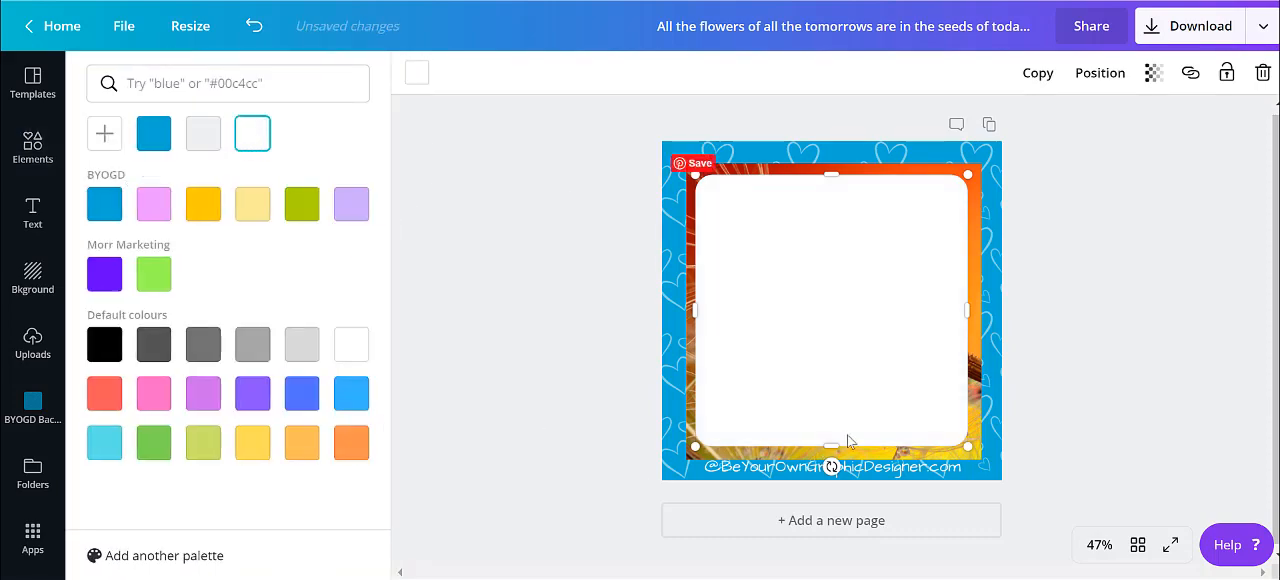
drag(831, 445, 824, 309)
drag(825, 301, 826, 300)
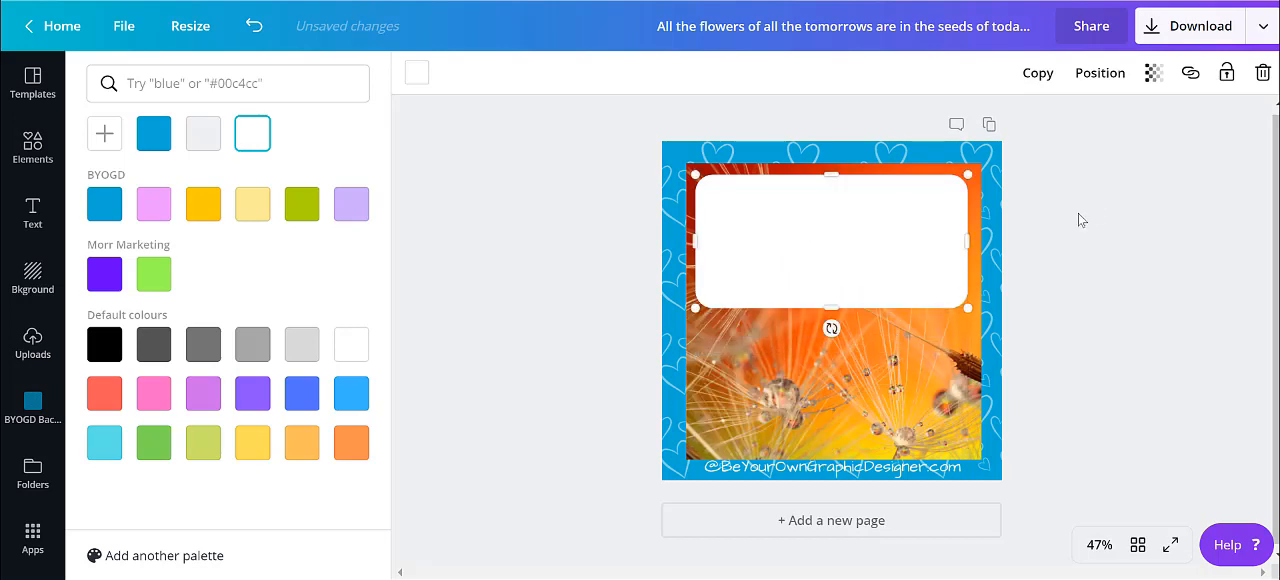
Send the white box backwards behind the quote and extend its lower edge to just below the "Unknown" line
click(1095, 78)
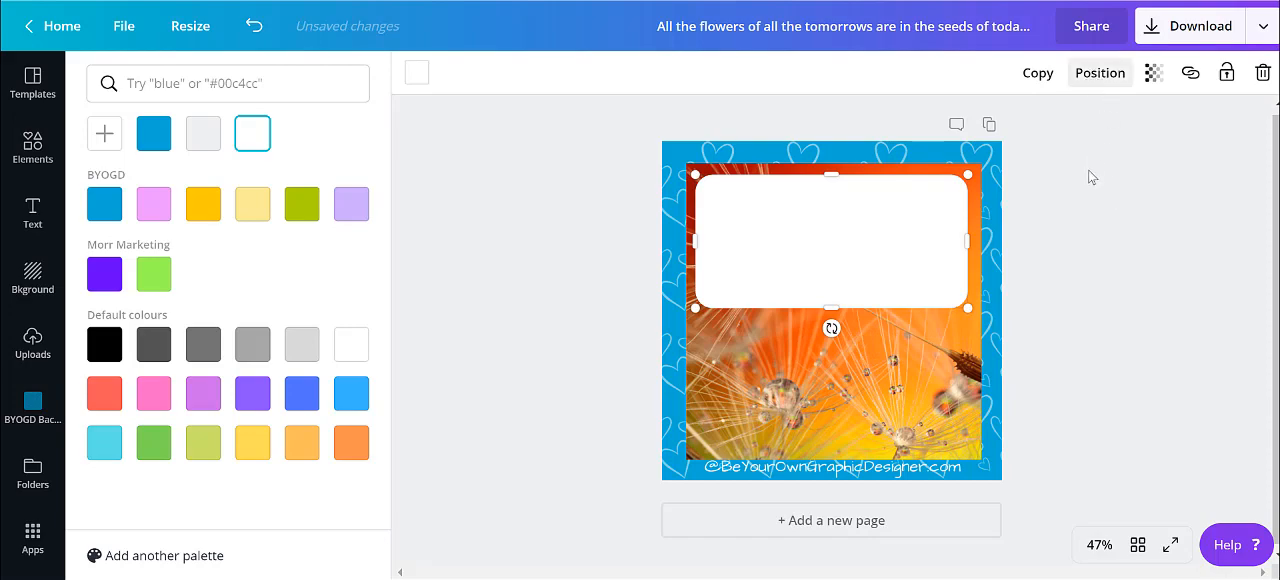
click(1025, 165)
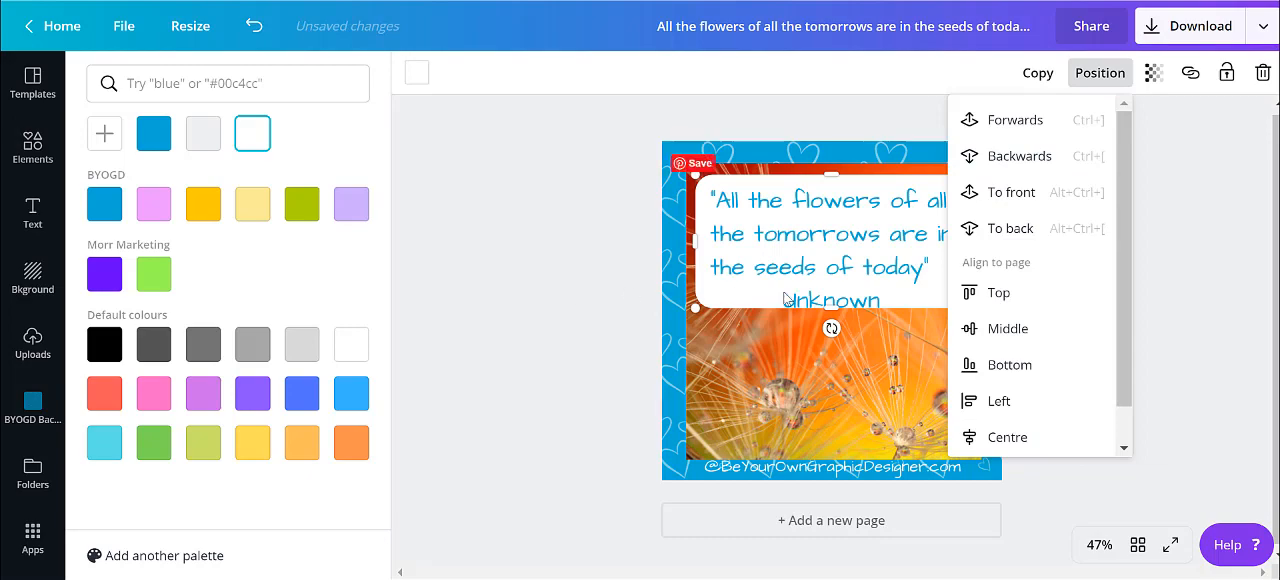
drag(838, 316, 840, 322)
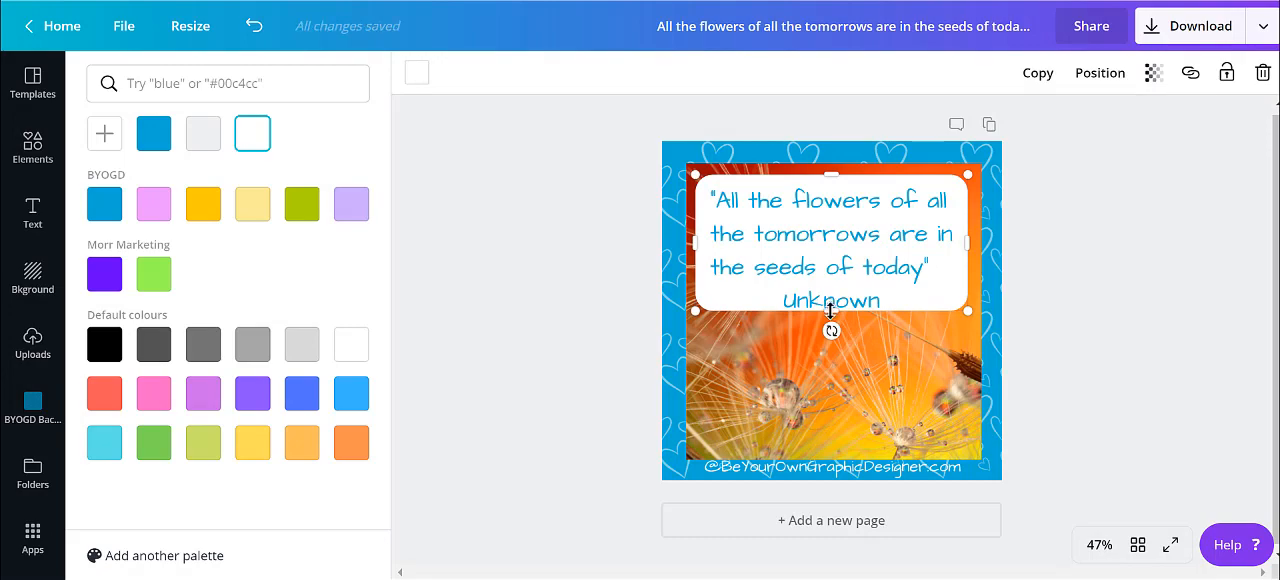
drag(830, 312, 831, 320)
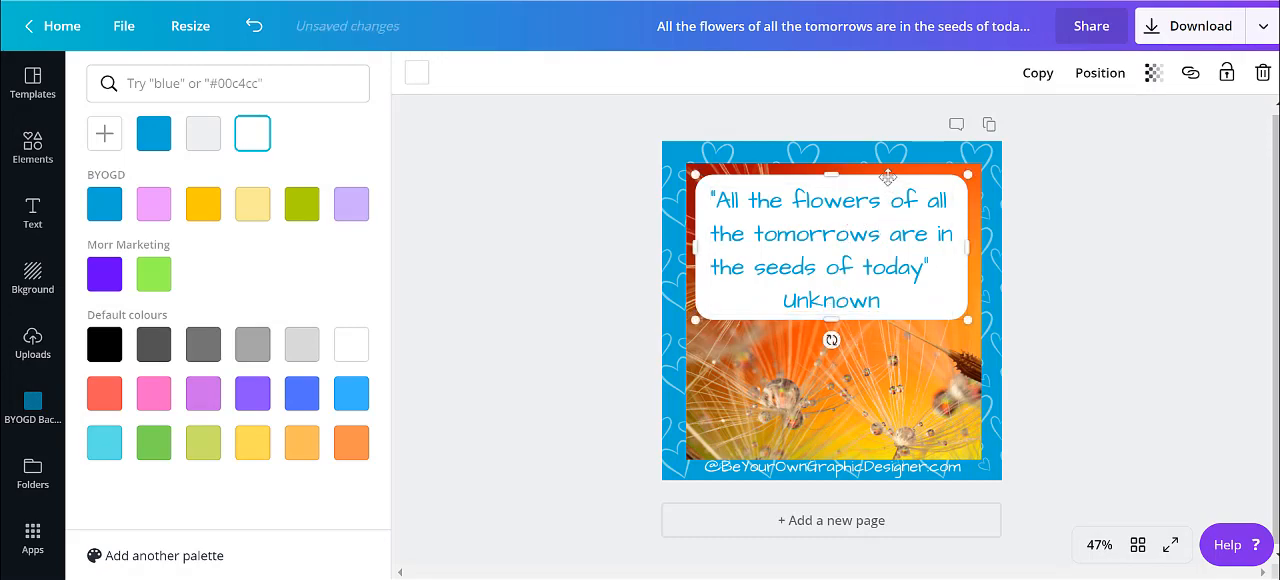
Nudge the white box and the quote text so that the quote sits centred inside the box
drag(890, 176, 890, 180)
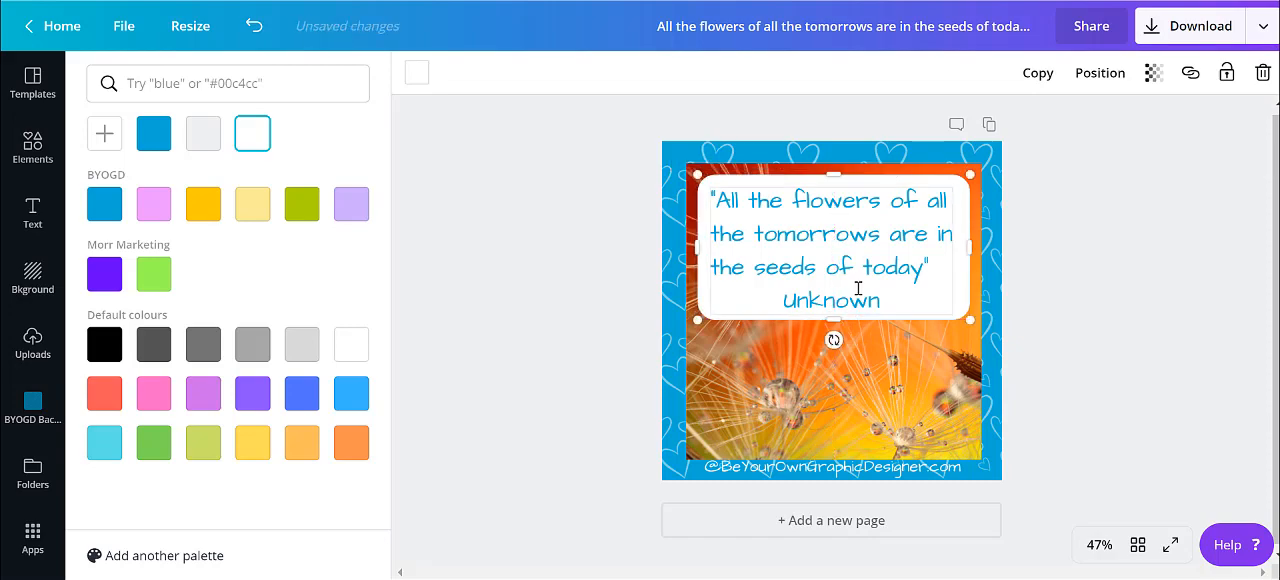
click(858, 288)
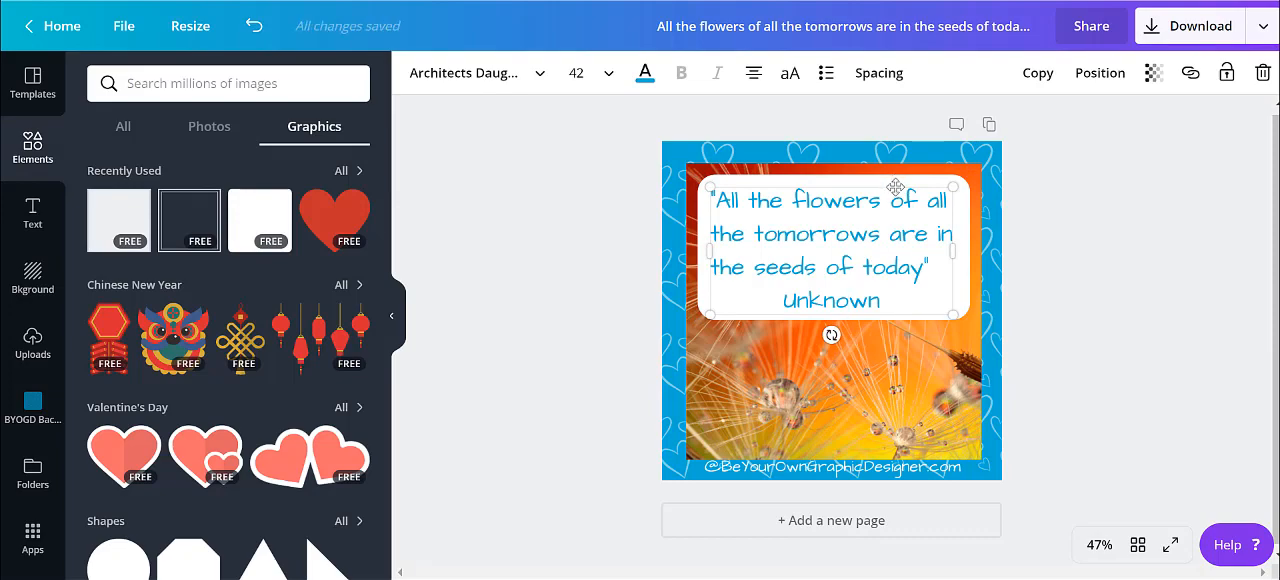
drag(895, 187, 898, 181)
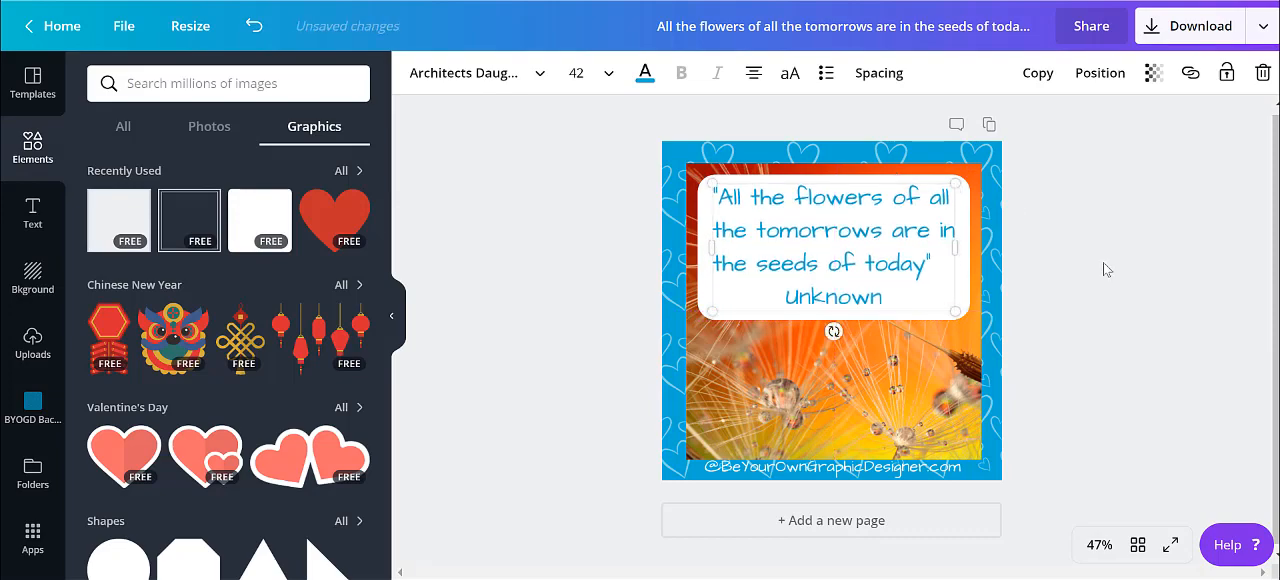
click(1146, 297)
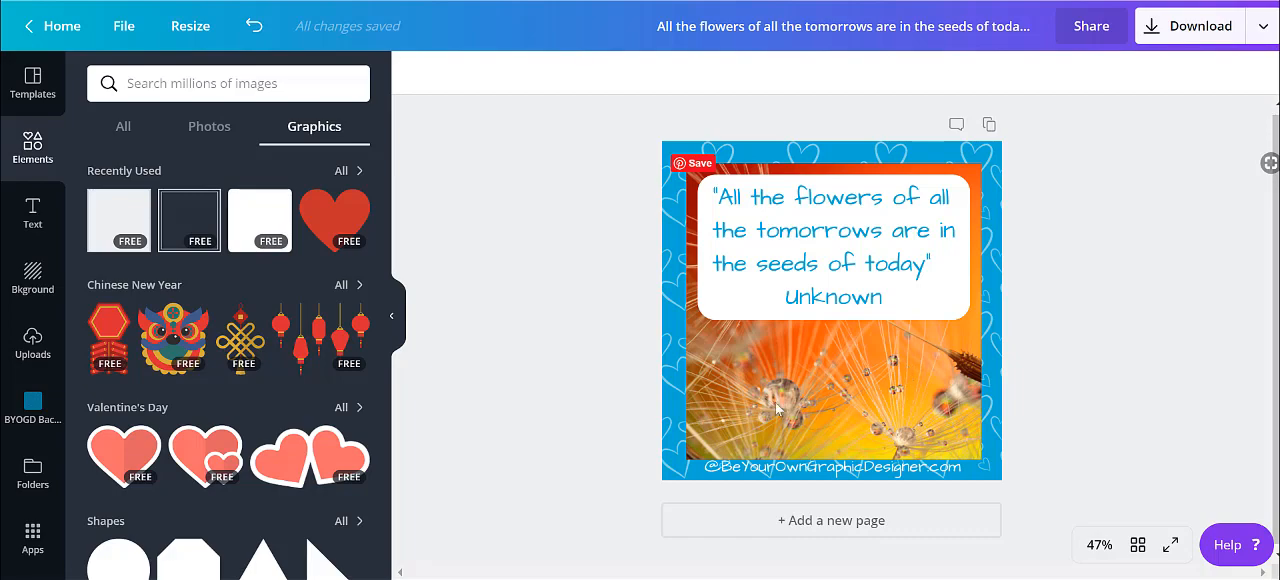
Set the white box's transparency to 33 so the photo shows through behind the quote
click(938, 320)
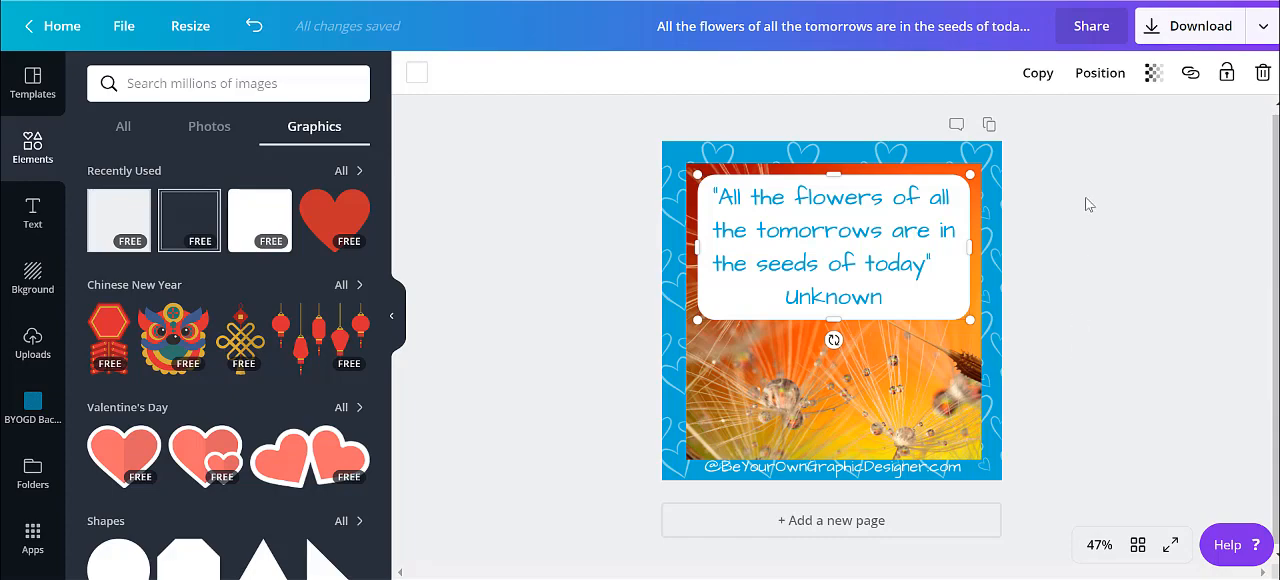
click(1152, 76)
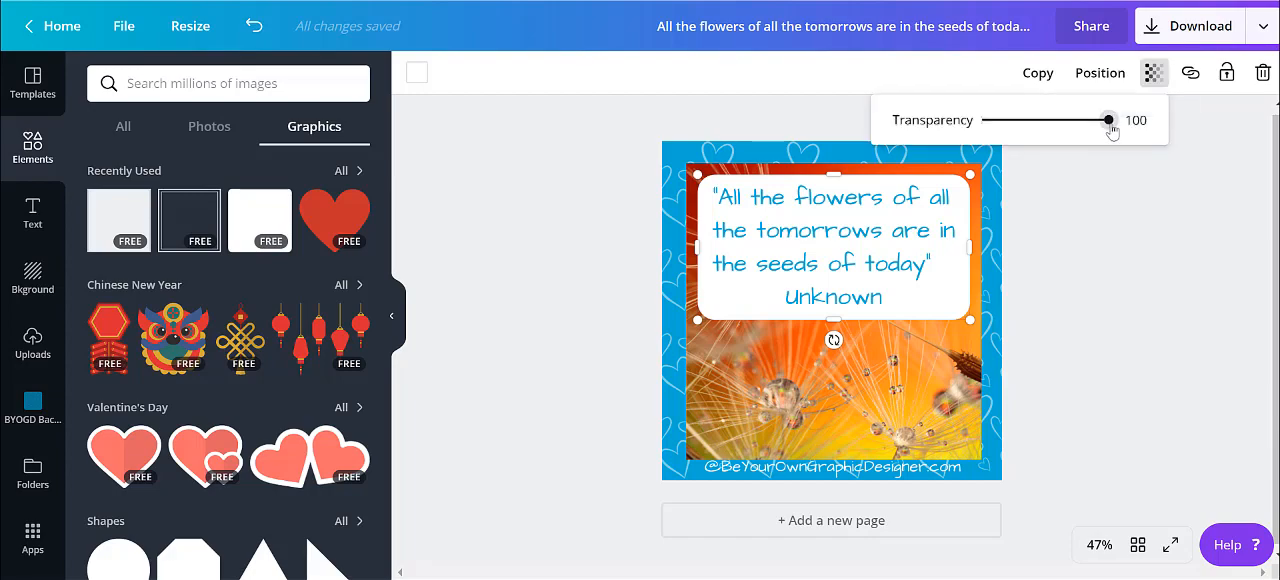
drag(1109, 123, 1023, 121)
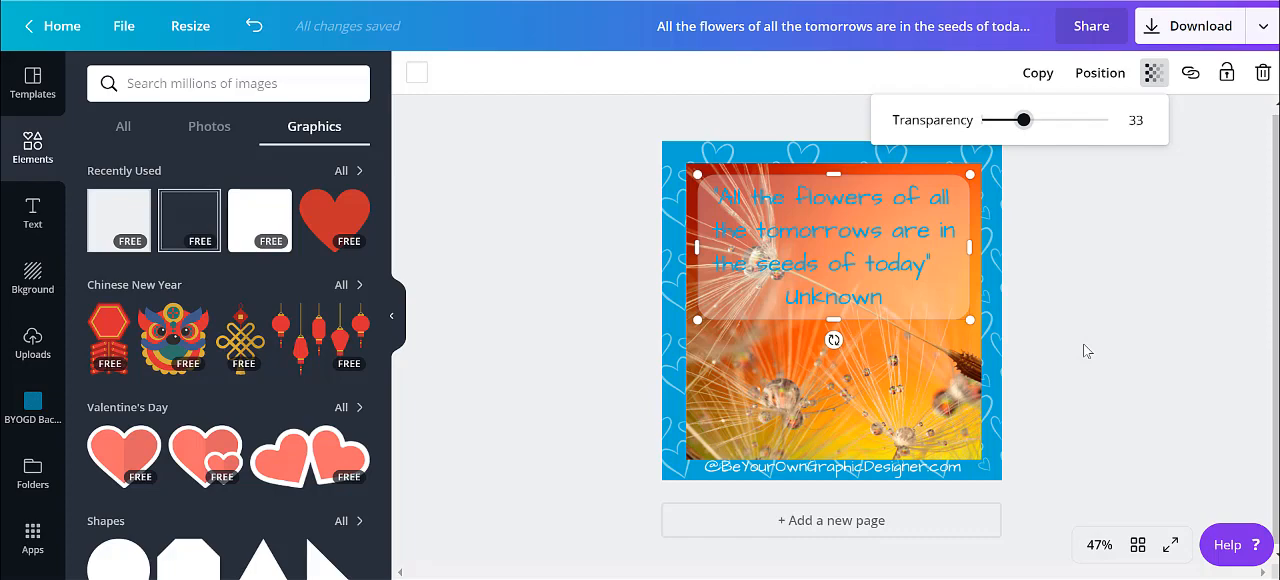
click(1087, 350)
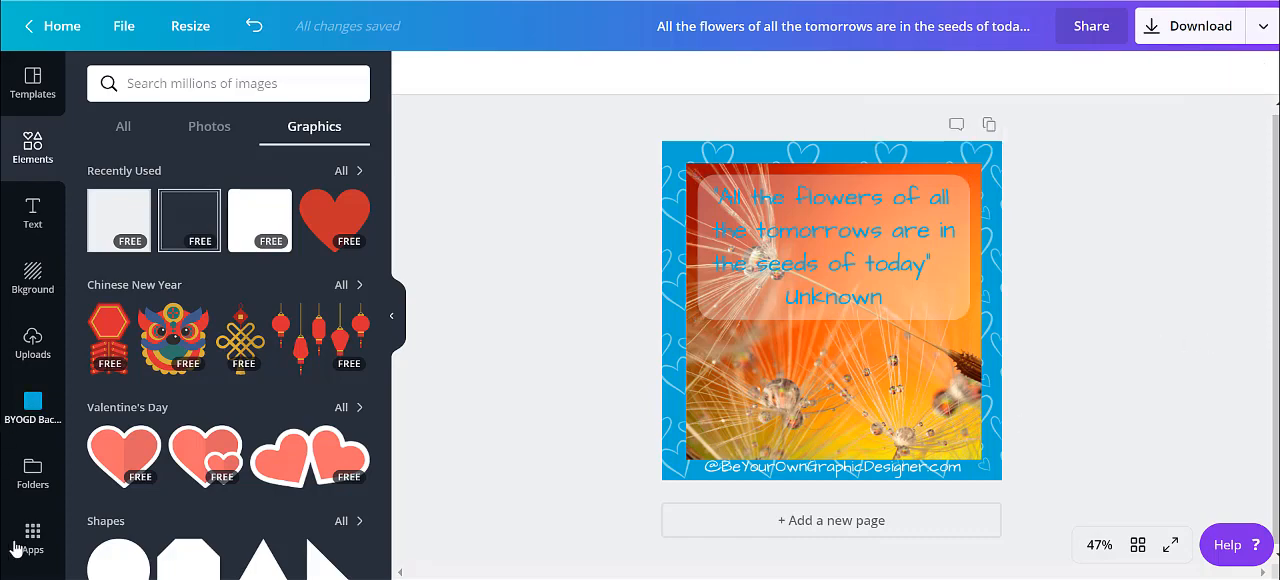
Add the Canva + G logo image from the BYOGD Branding folder, shrunk into the photo's lower-right corner
click(33, 472)
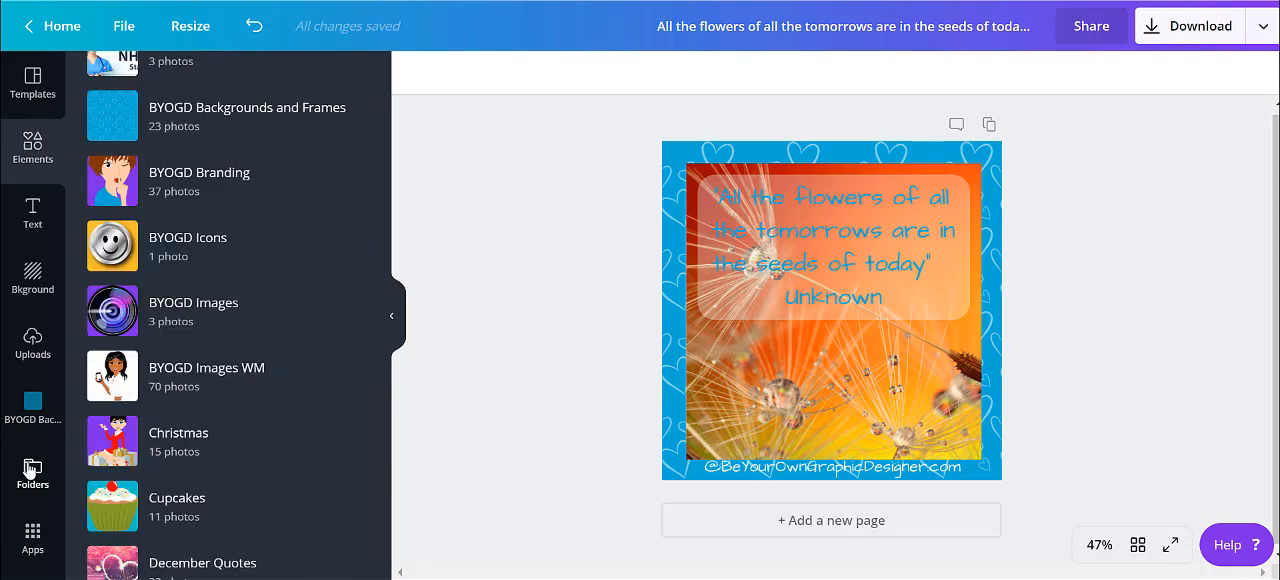
click(201, 190)
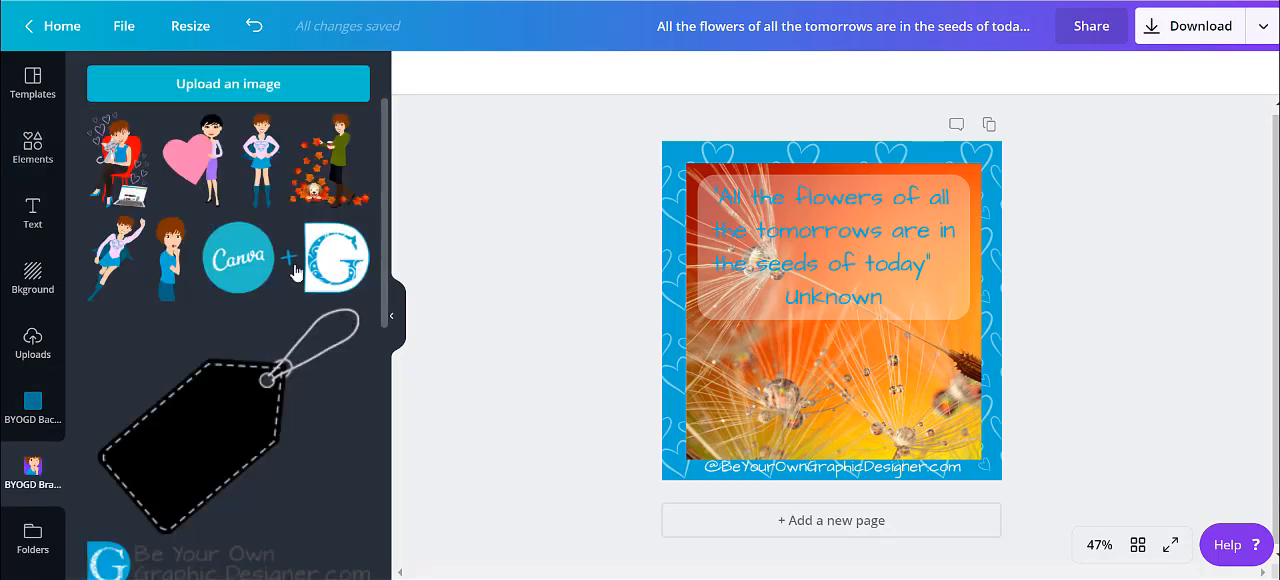
click(294, 262)
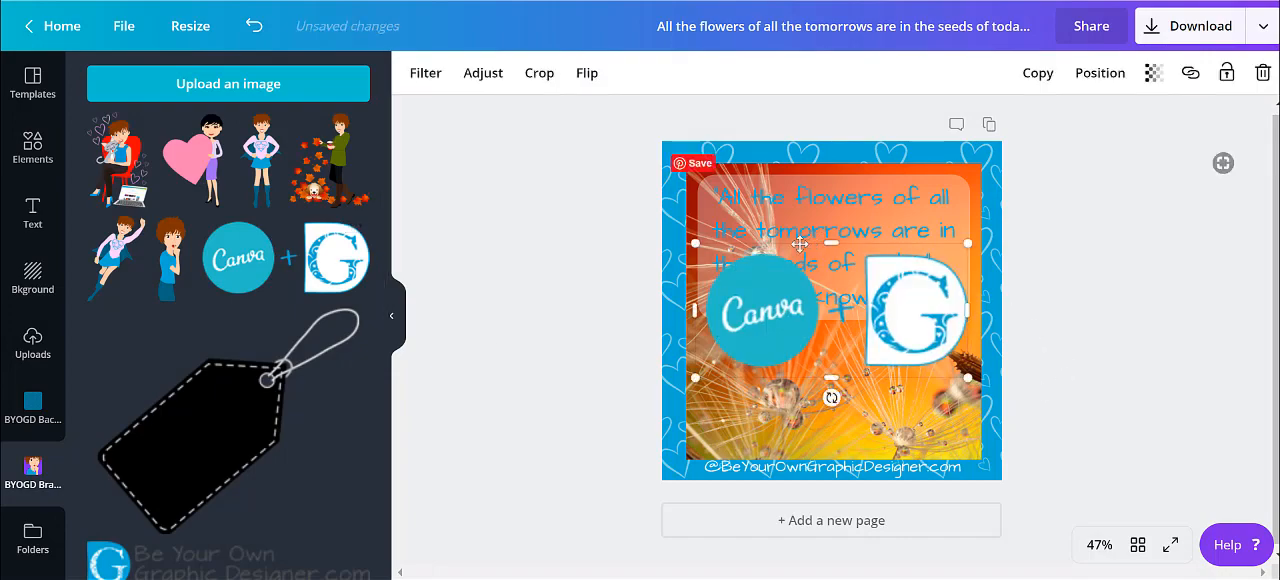
drag(693, 244, 936, 424)
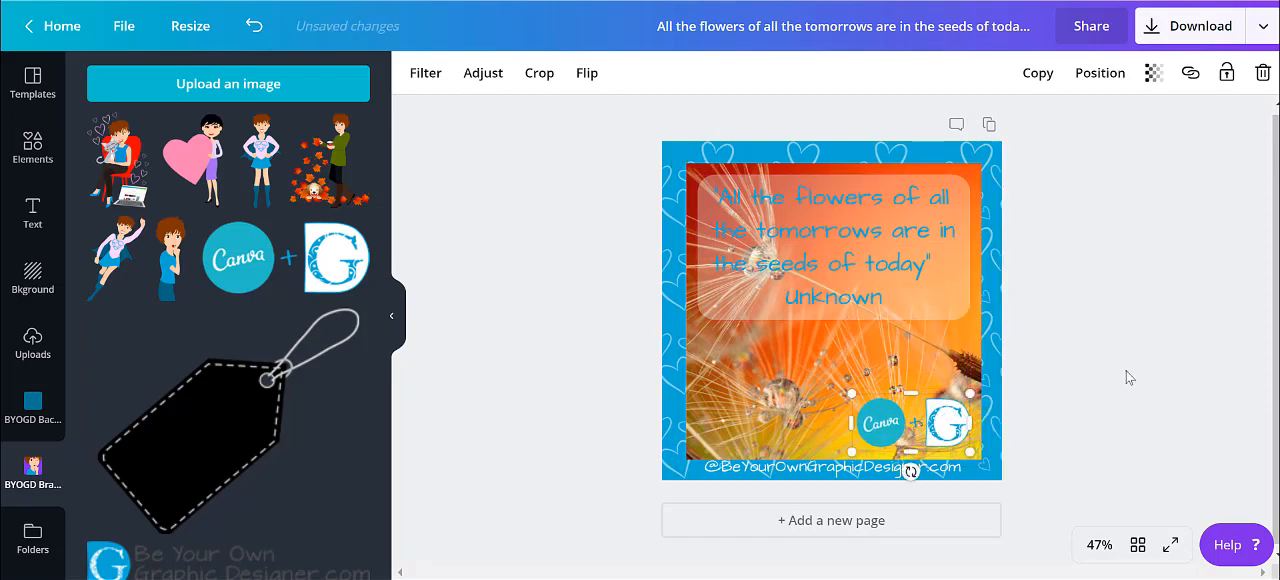
click(1127, 376)
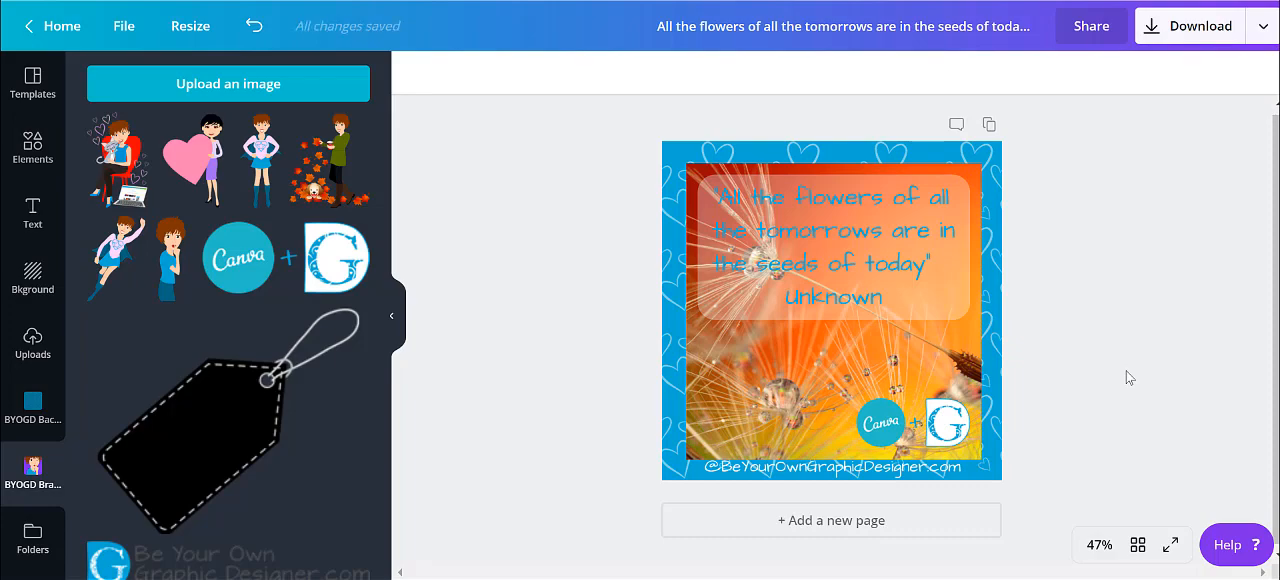